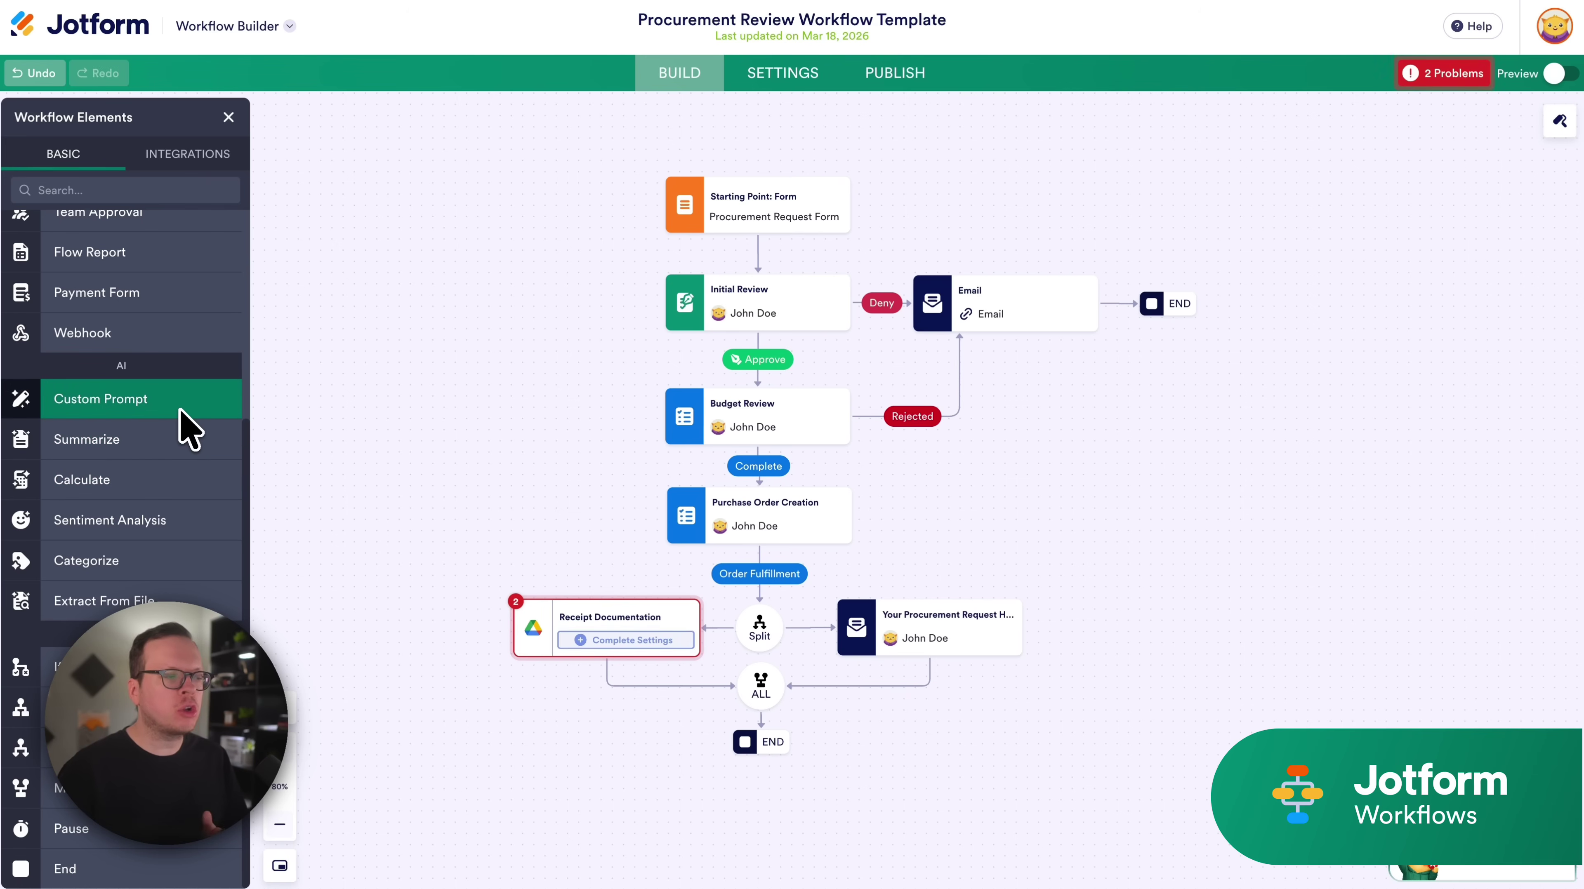
- Try out the AI elements from Custom Prompt through Extract From File on the empty canvas, deleting each one after placing it
{"action": "left_click_drag", "start_coordinate": [177, 411], "coordinate": [433, 380]}
{"action": "left_click", "coordinate": [490, 398]}
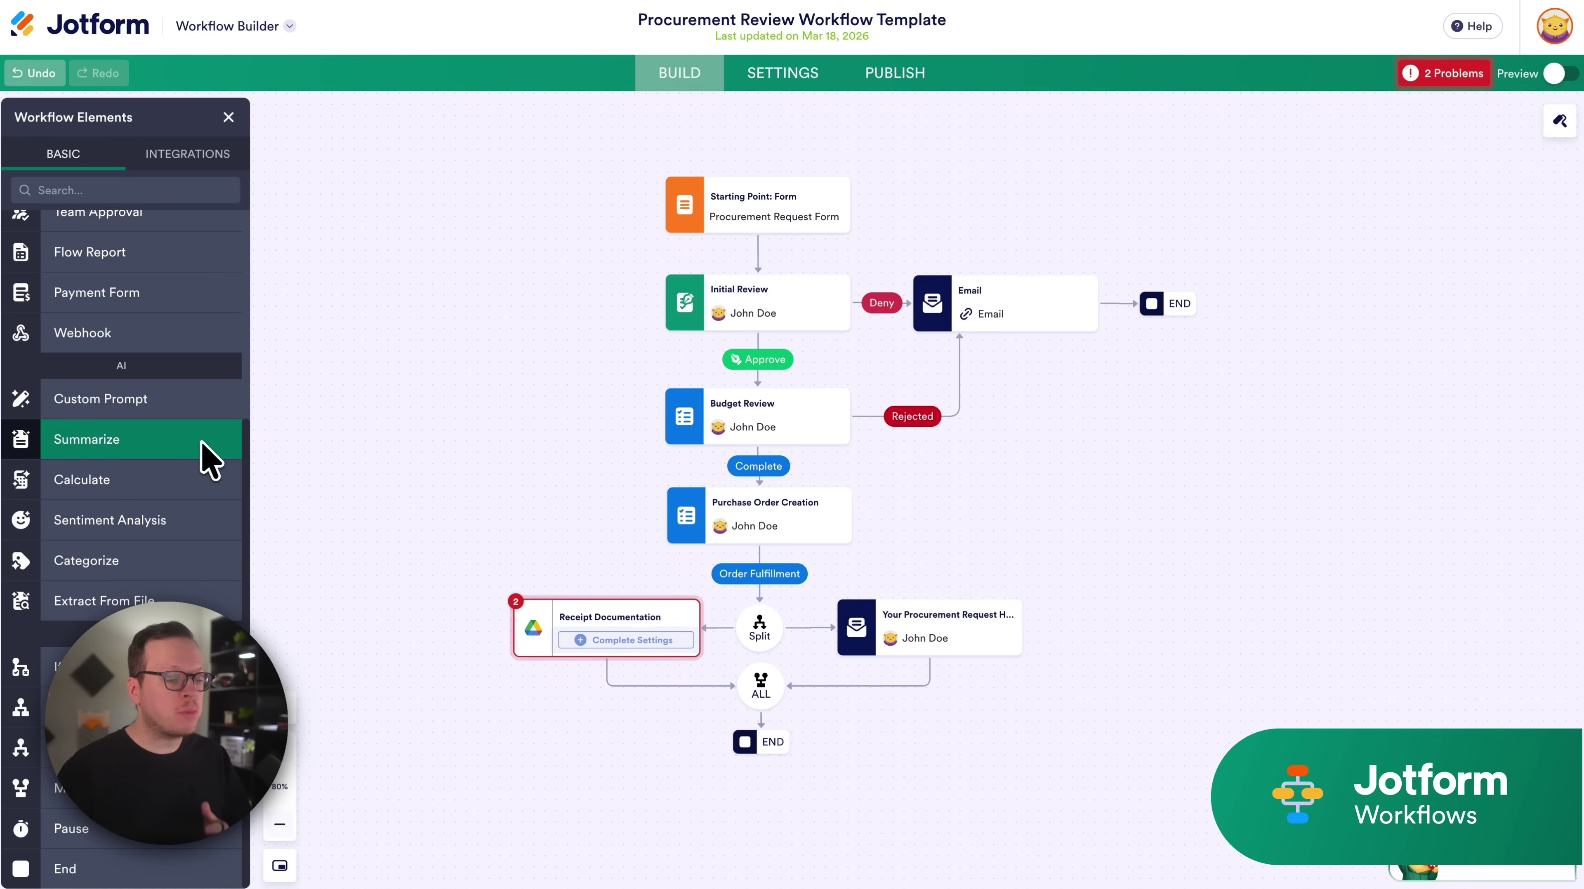
{"action": "left_click_drag", "start_coordinate": [198, 443], "coordinate": [435, 353]}
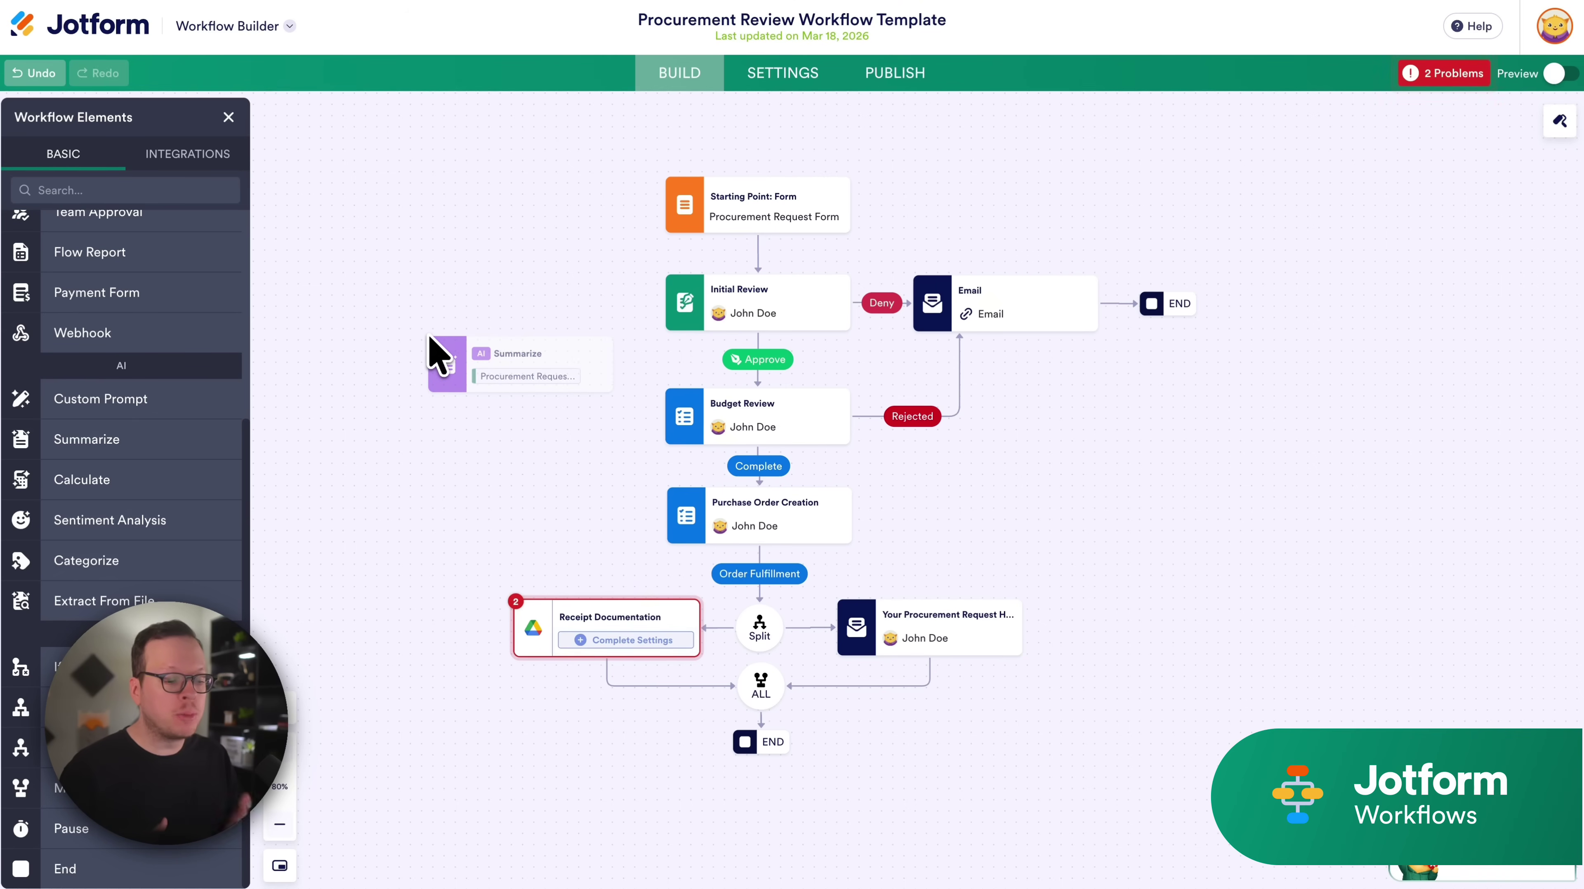
{"action": "left_click_drag", "start_coordinate": [242, 479], "coordinate": [395, 379]}
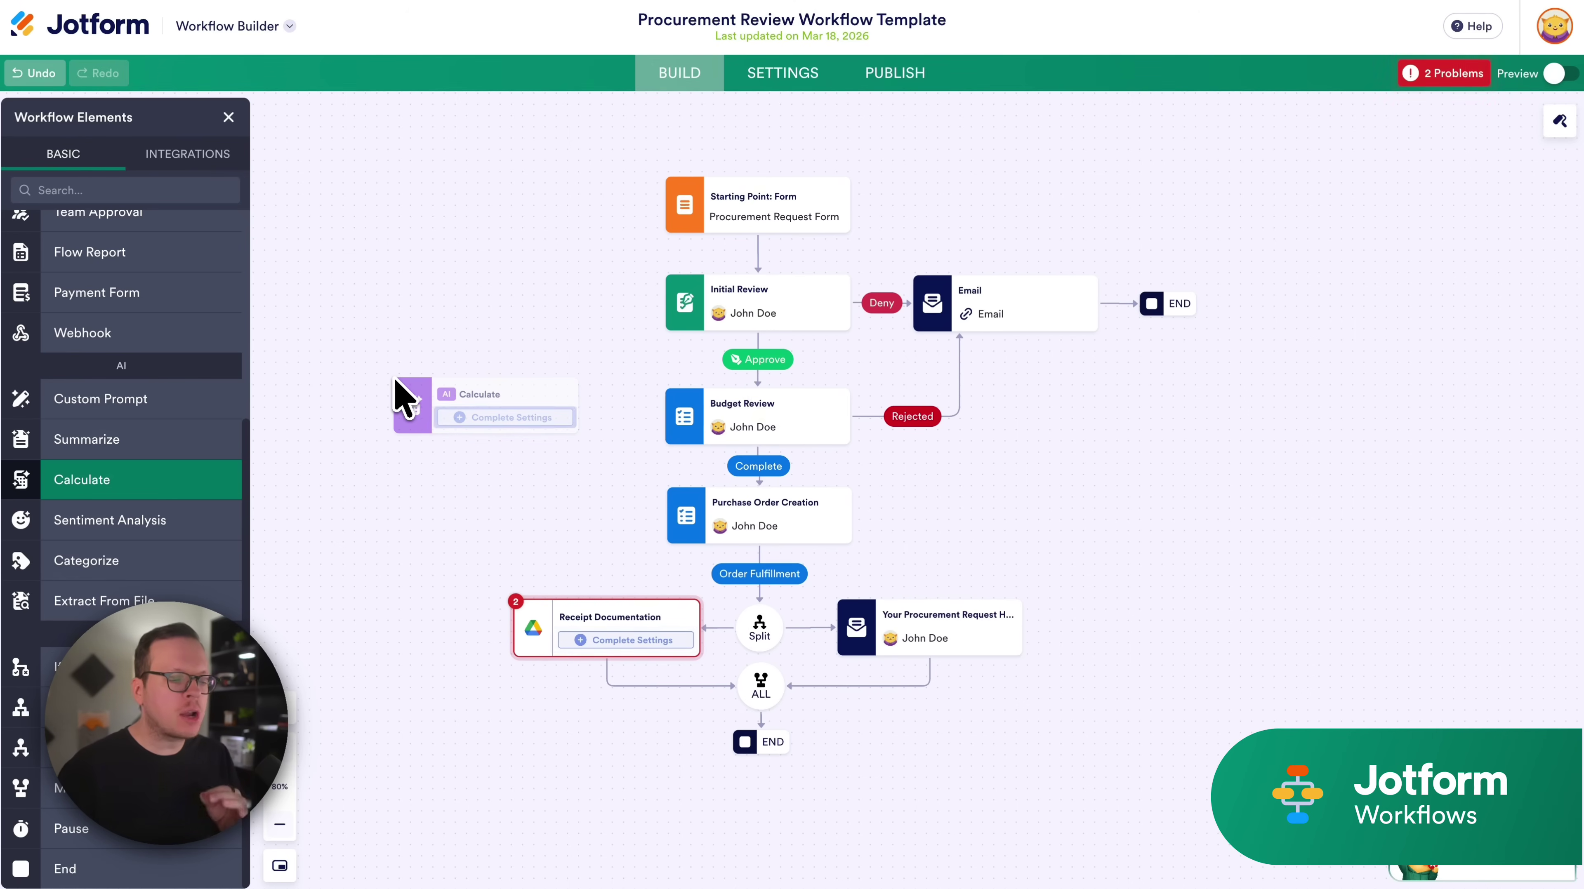
{"action": "left_click", "coordinate": [399, 390]}
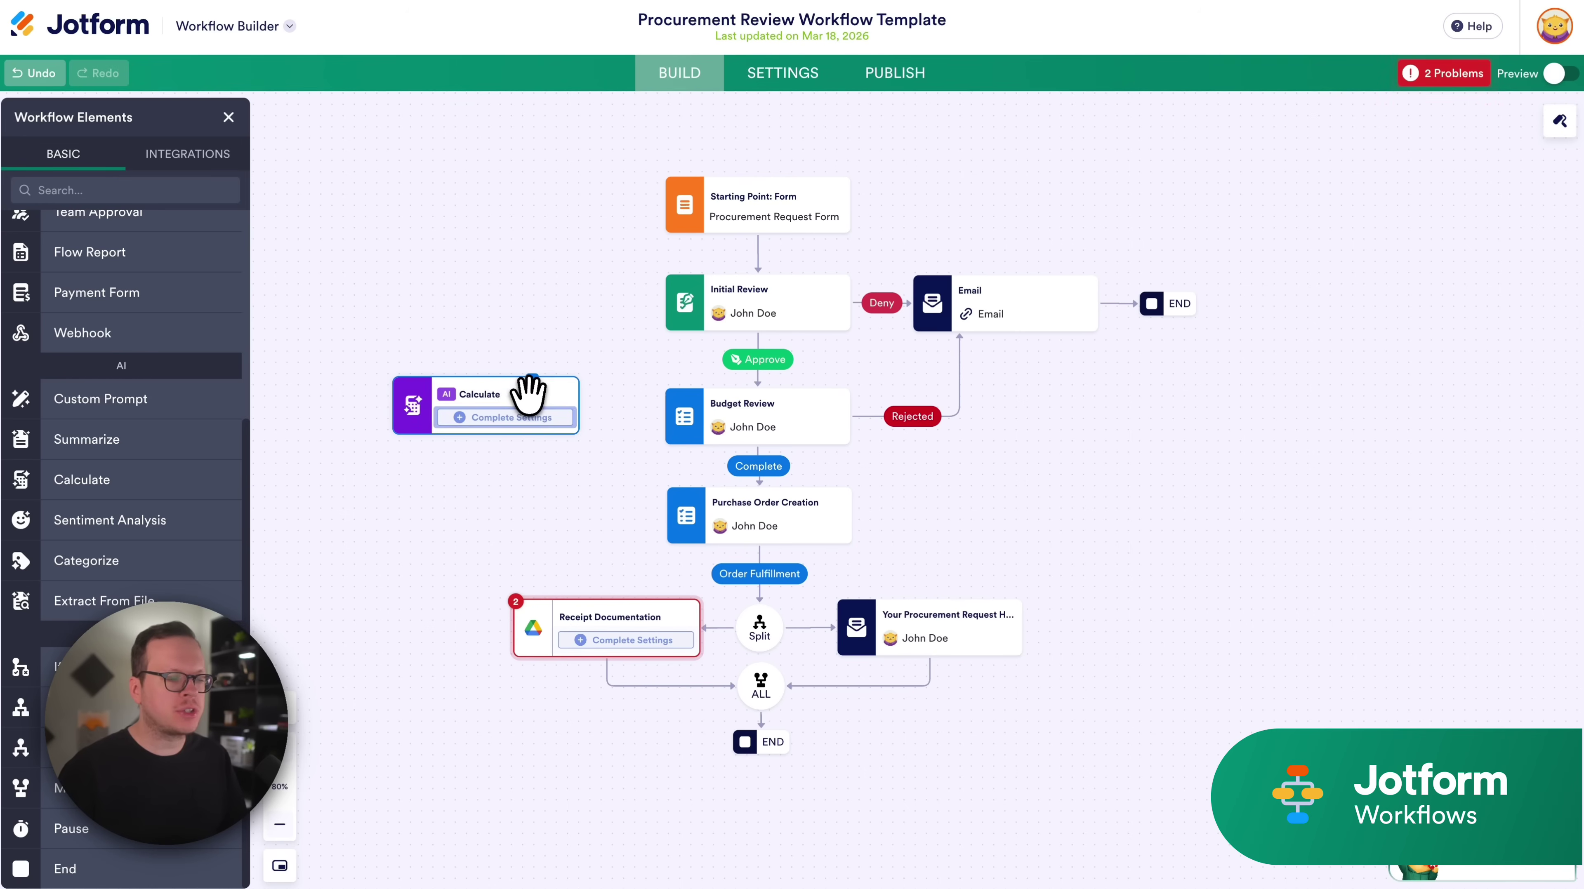
{"action": "key", "text": "Delete"}
{"action": "left_click_drag", "start_coordinate": [183, 529], "coordinate": [381, 423]}
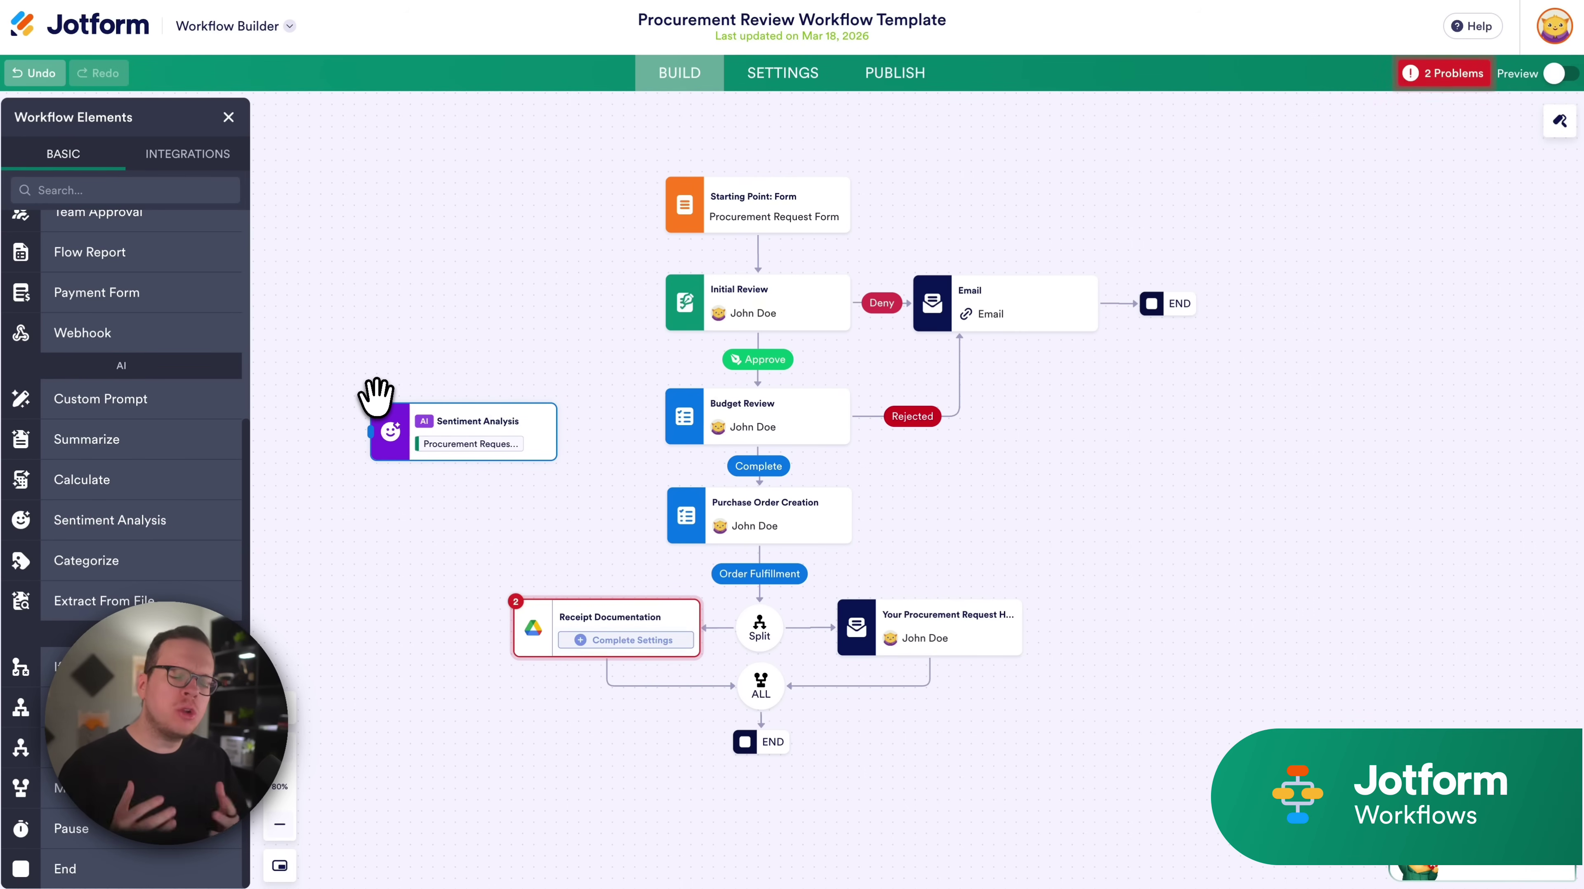
{"action": "key", "text": "Delete"}
{"action": "left_click_drag", "start_coordinate": [143, 560], "coordinate": [379, 428]}
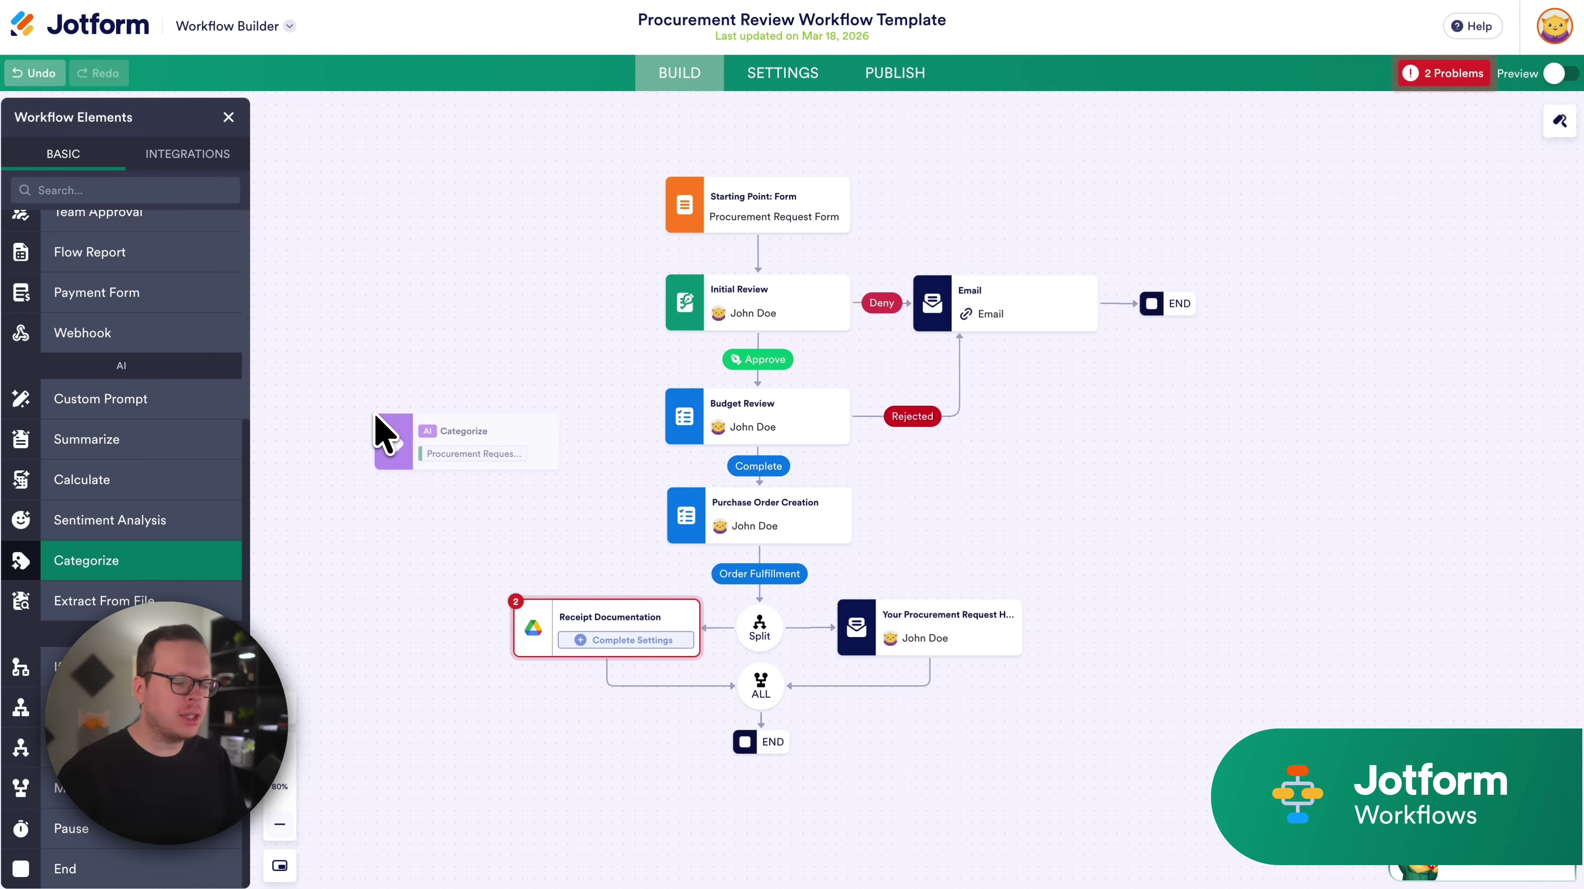
{"action": "left_click_drag", "start_coordinate": [194, 599], "coordinate": [348, 399]}
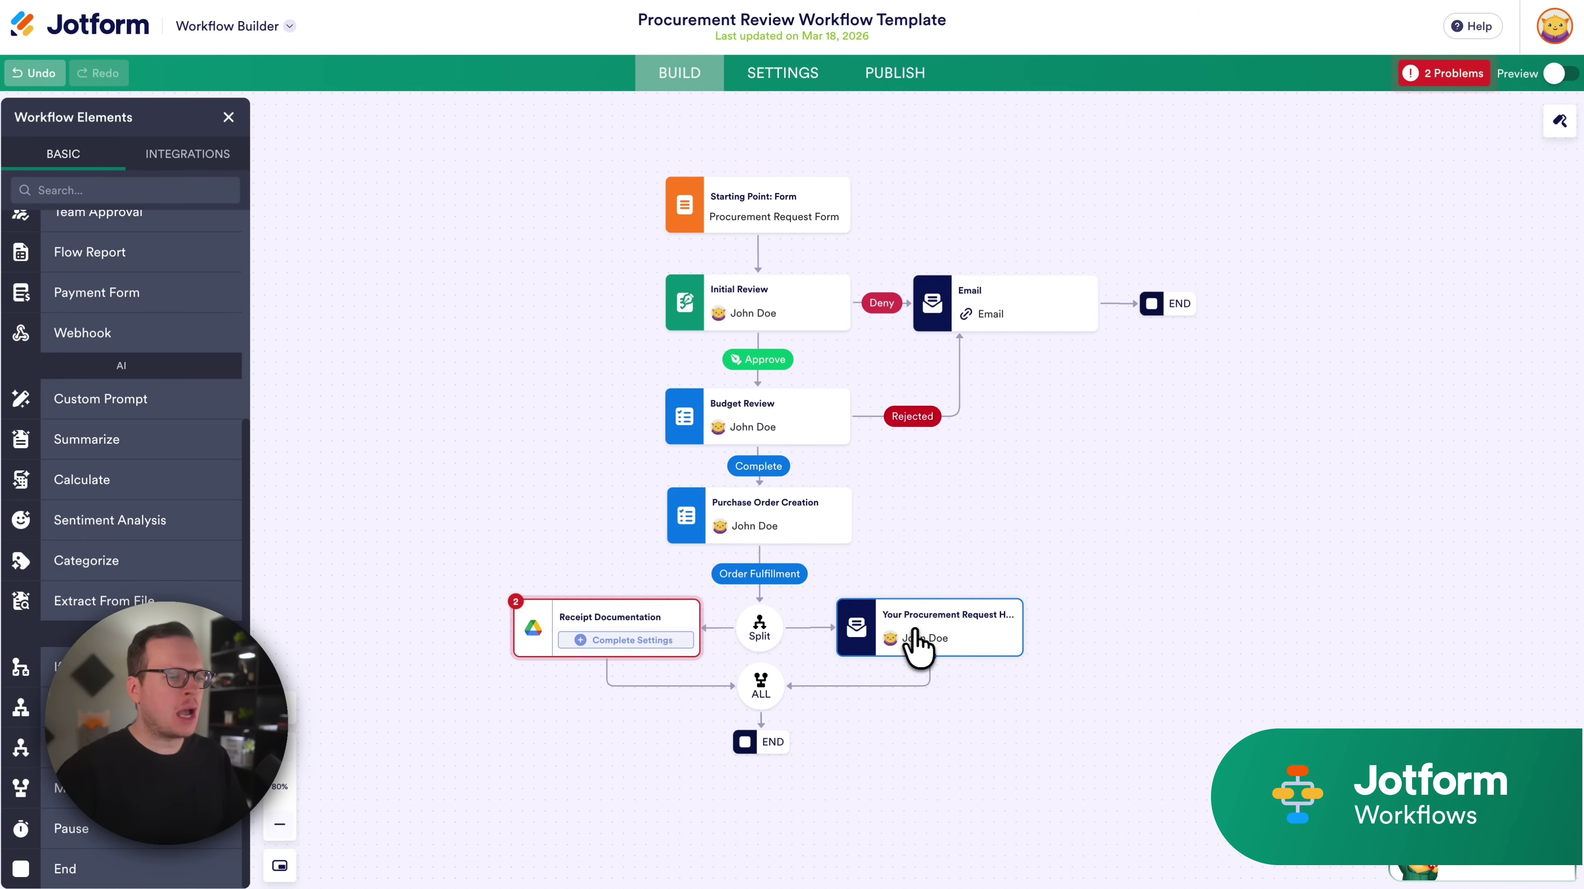
- Add an If/Else Condition element to the empty canvas area beside Purchase Order Creation
{"action": "left_click", "coordinate": [207, 157]}
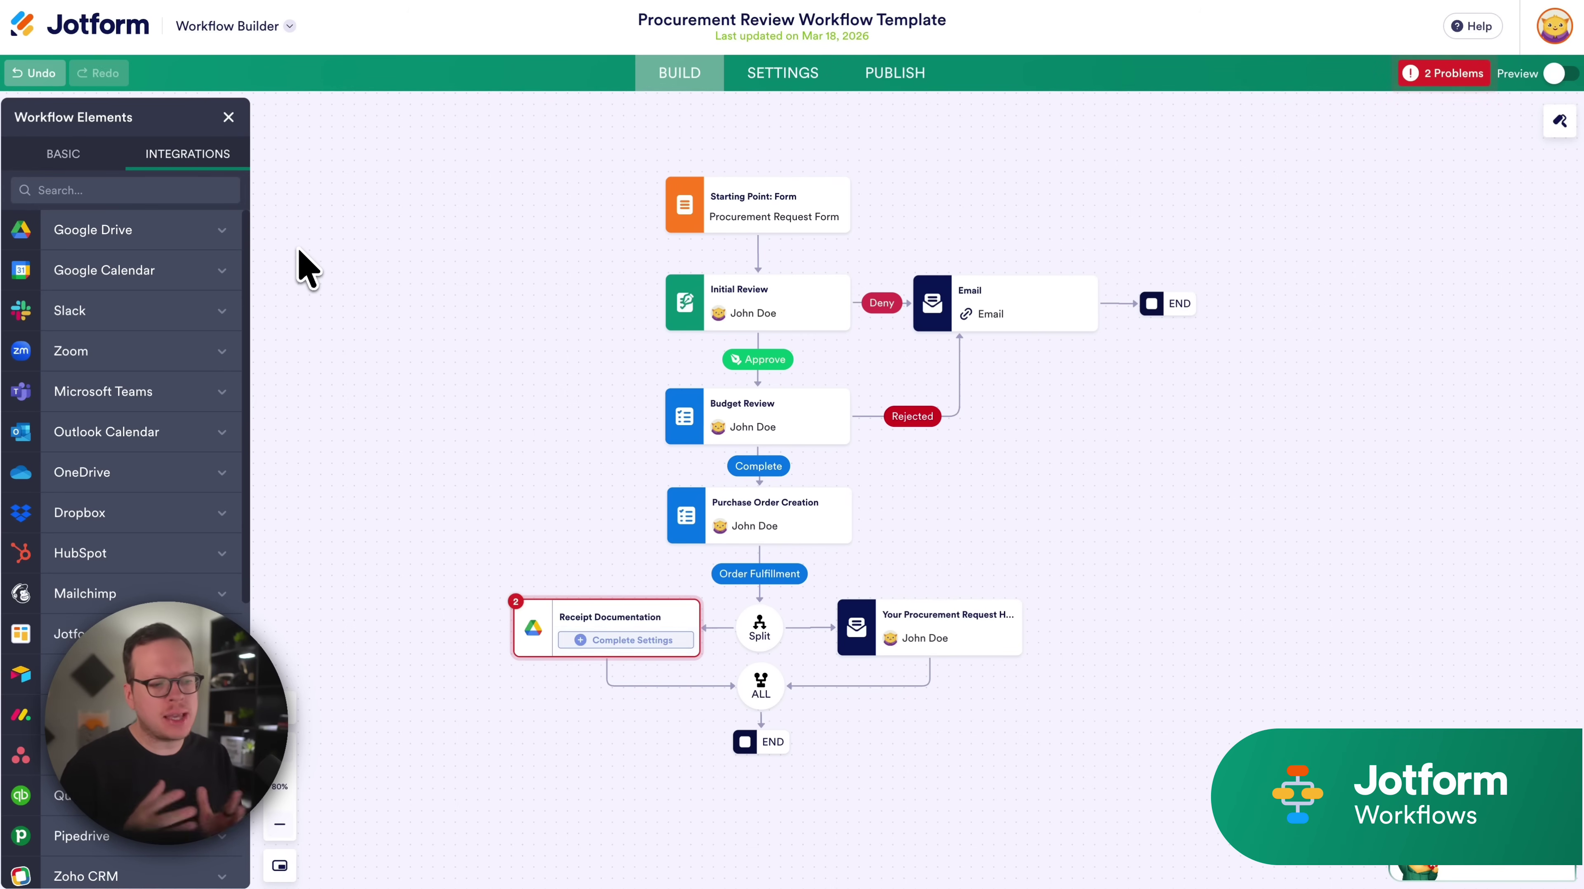
{"action": "left_click", "coordinate": [65, 155]}
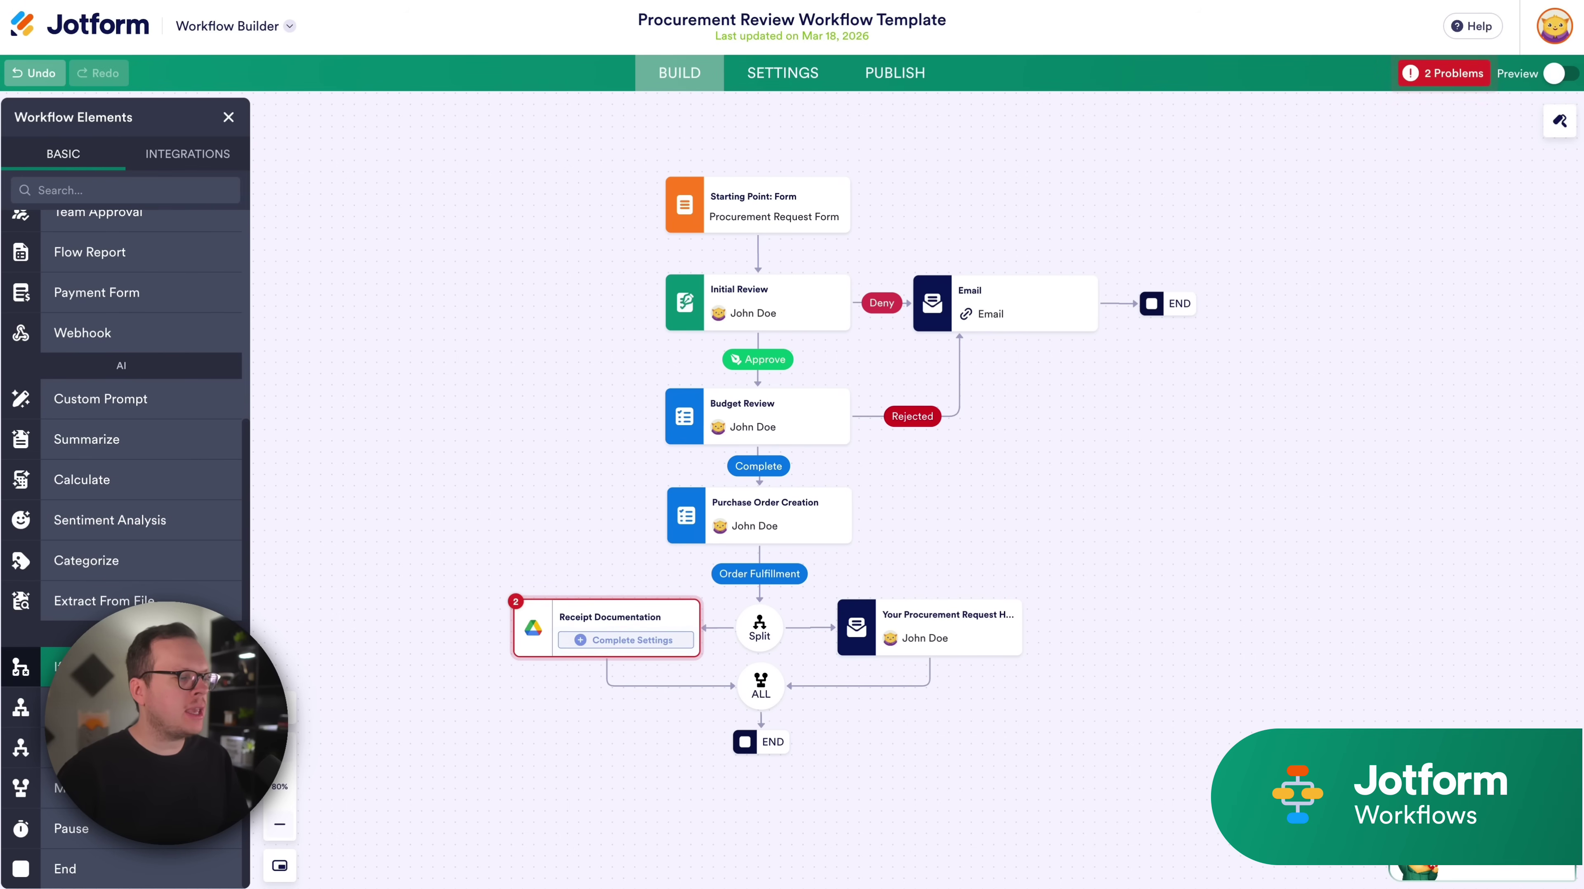
{"action": "left_click_drag", "start_coordinate": [63, 666], "coordinate": [1139, 556]}
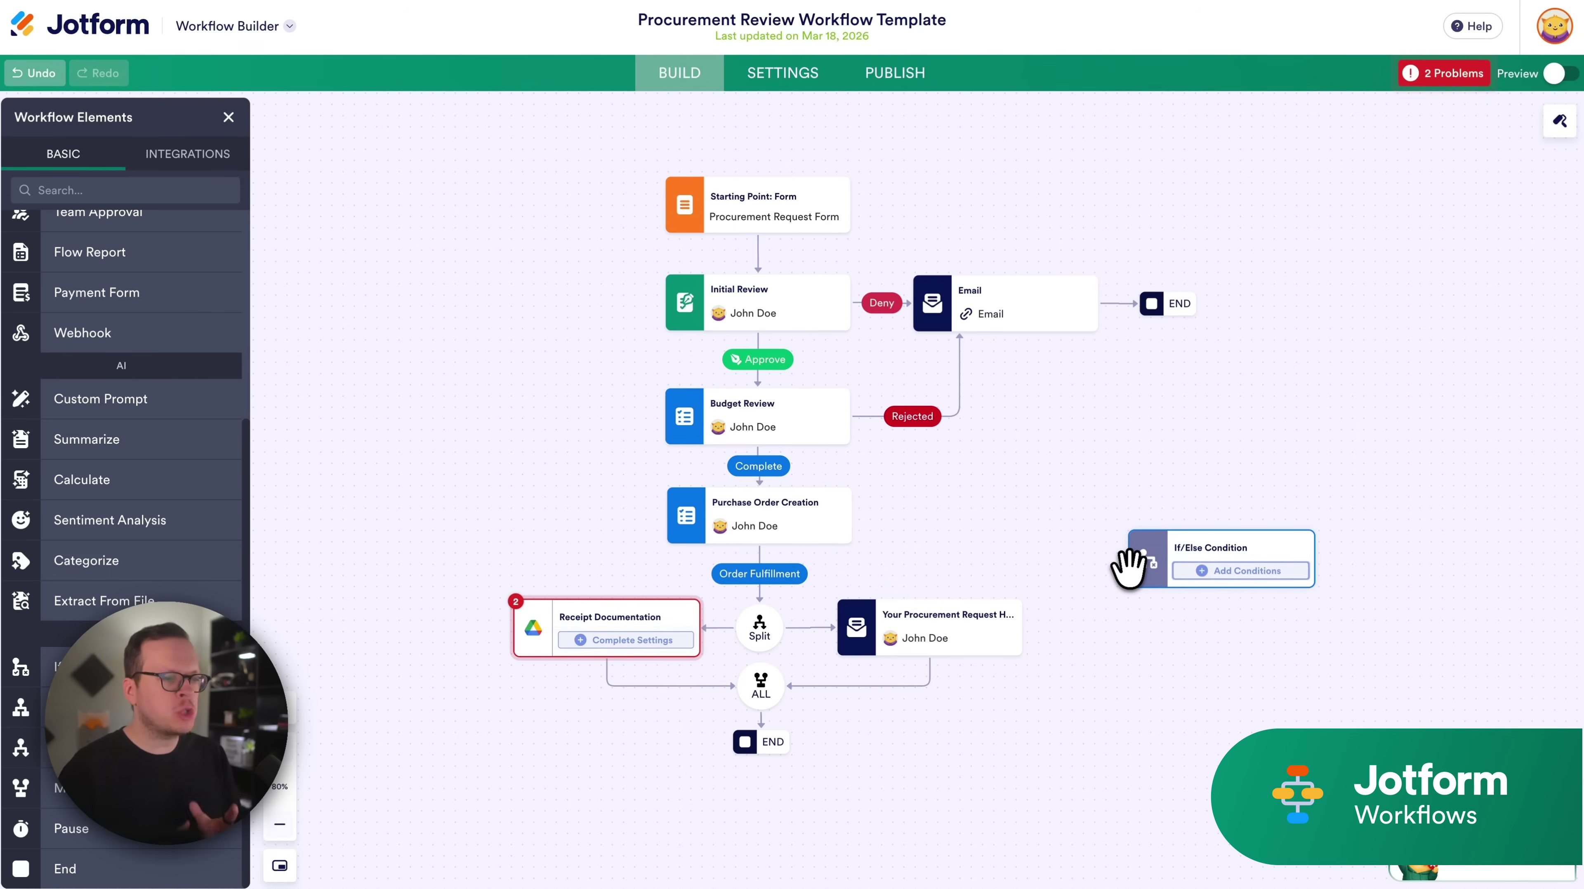
{"action": "left_click_drag", "start_coordinate": [1145, 556], "coordinate": [1038, 514]}
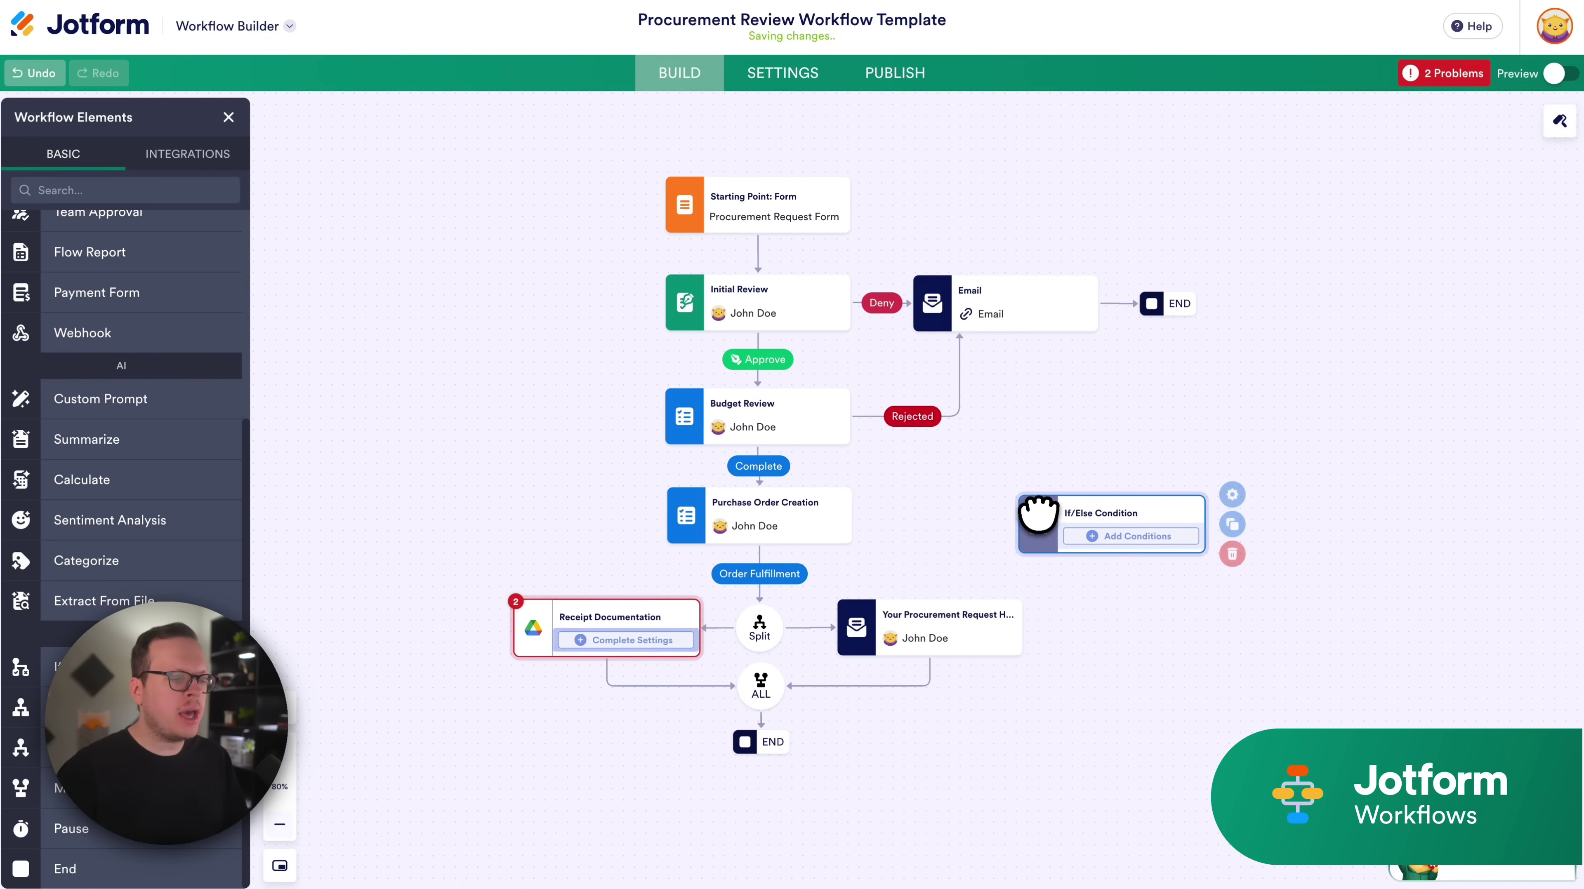
- Set the If/Else Condition to check that the form's Signature field Is Filled, and save it
{"action": "left_click", "coordinate": [1105, 537]}
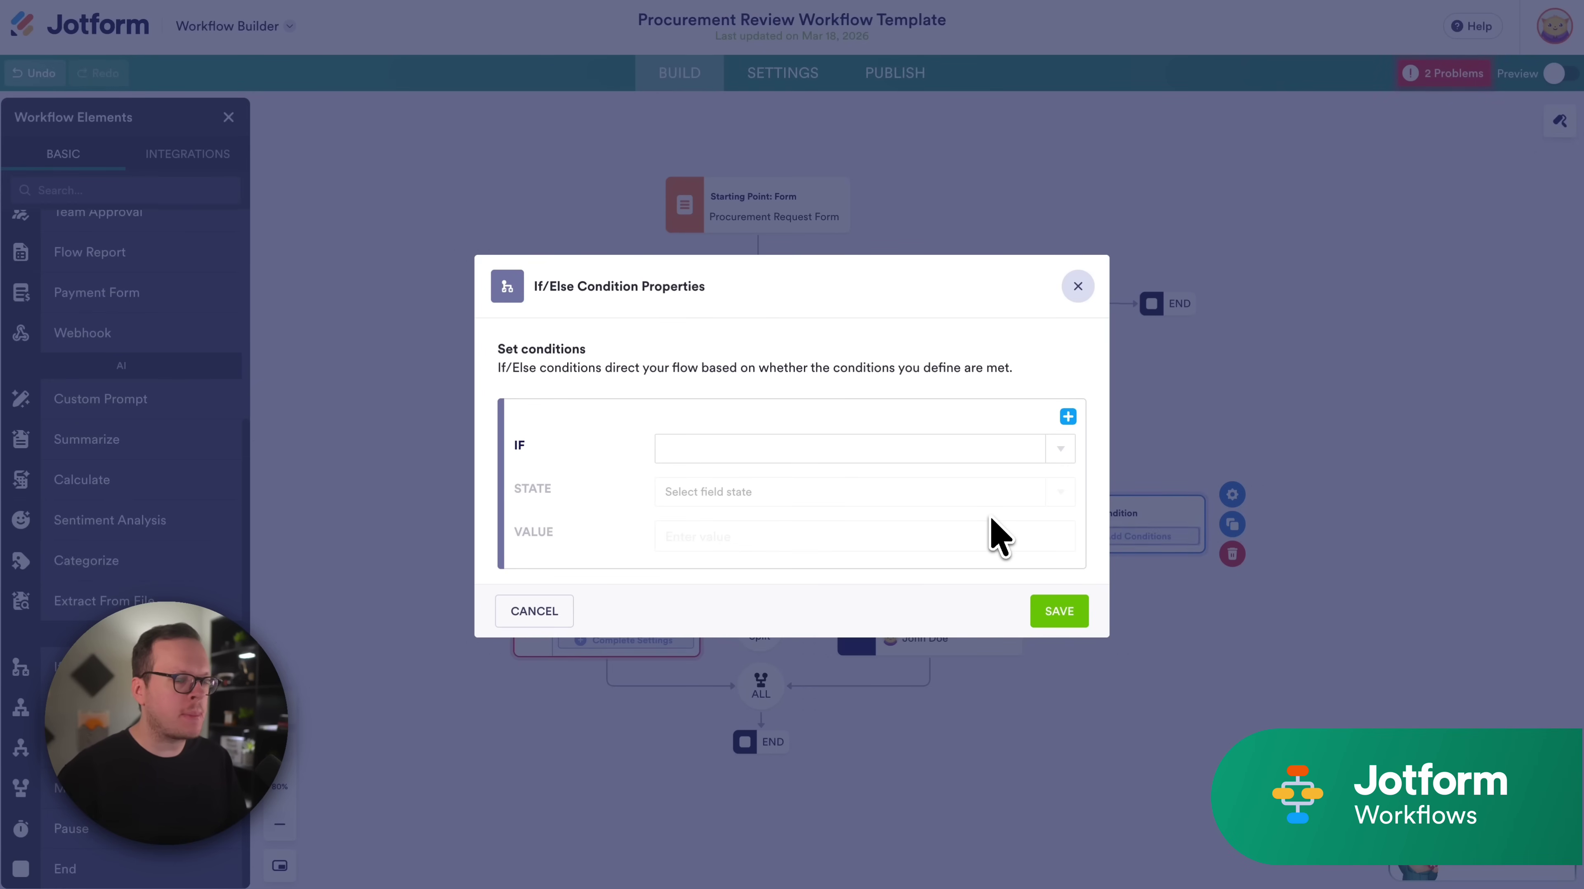
{"action": "left_click", "coordinate": [1058, 449]}
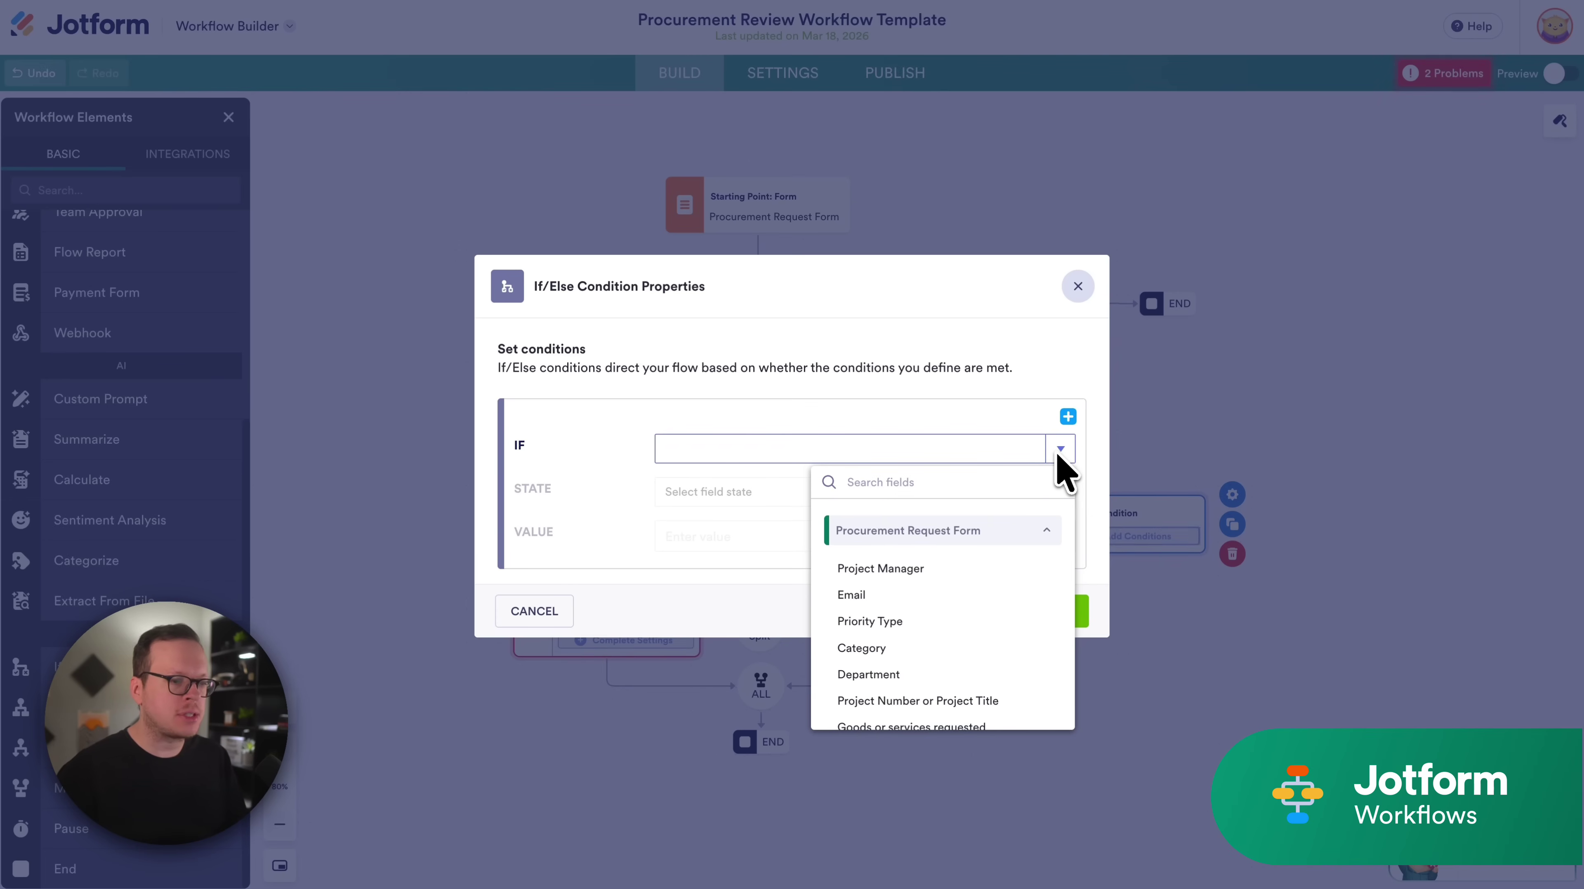
{"action": "scroll", "coordinate": [921, 623], "scroll_direction": "down", "scroll_amount": 3}
{"action": "left_click", "coordinate": [920, 698]}
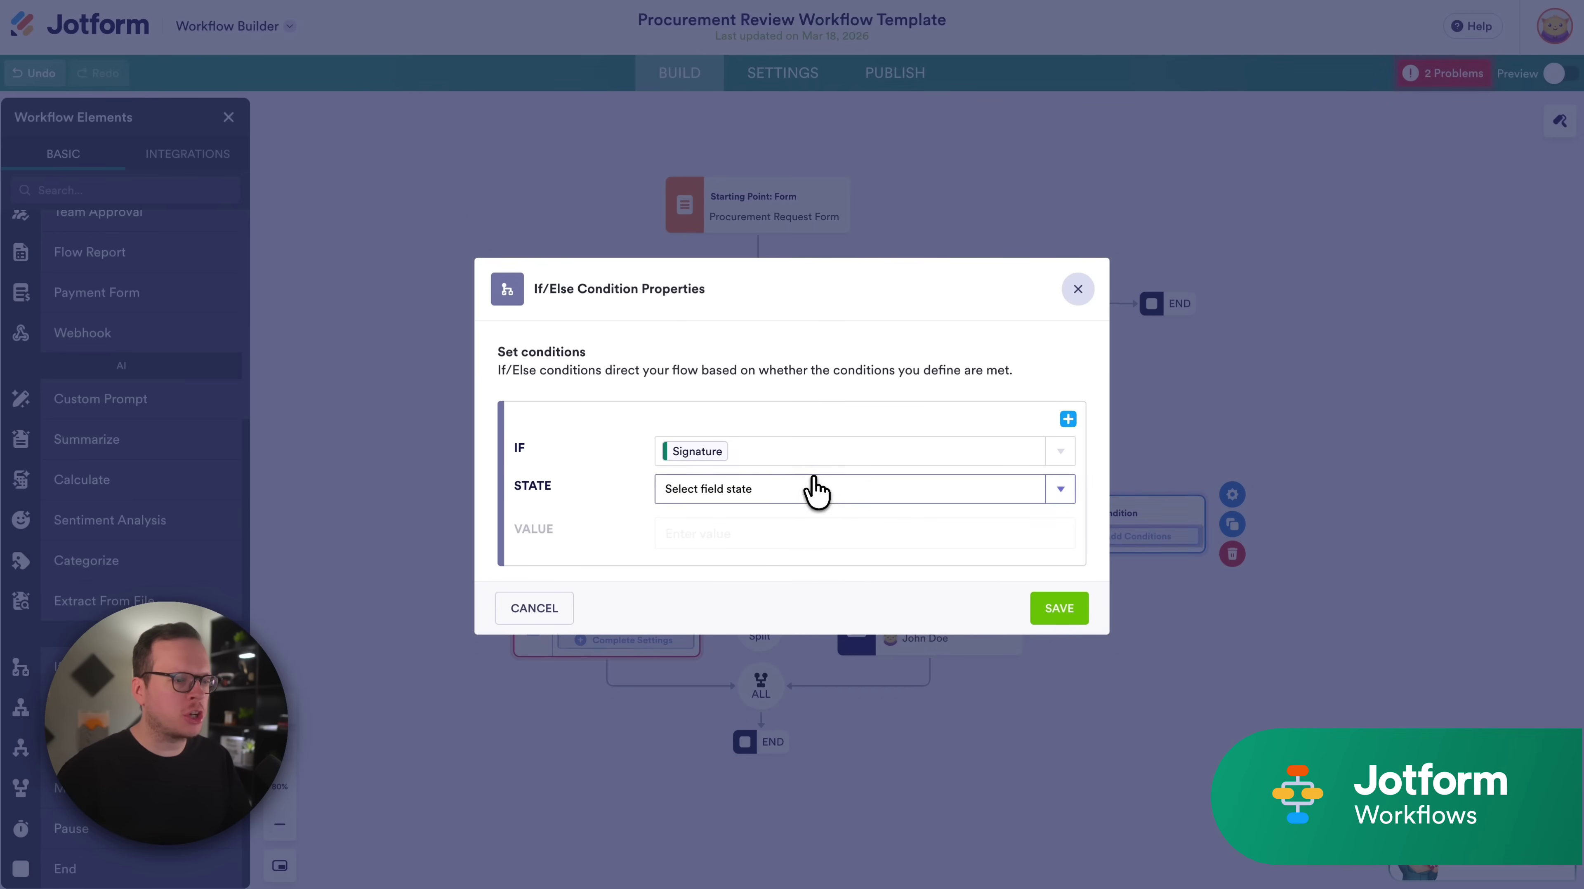
{"action": "left_click", "coordinate": [805, 487]}
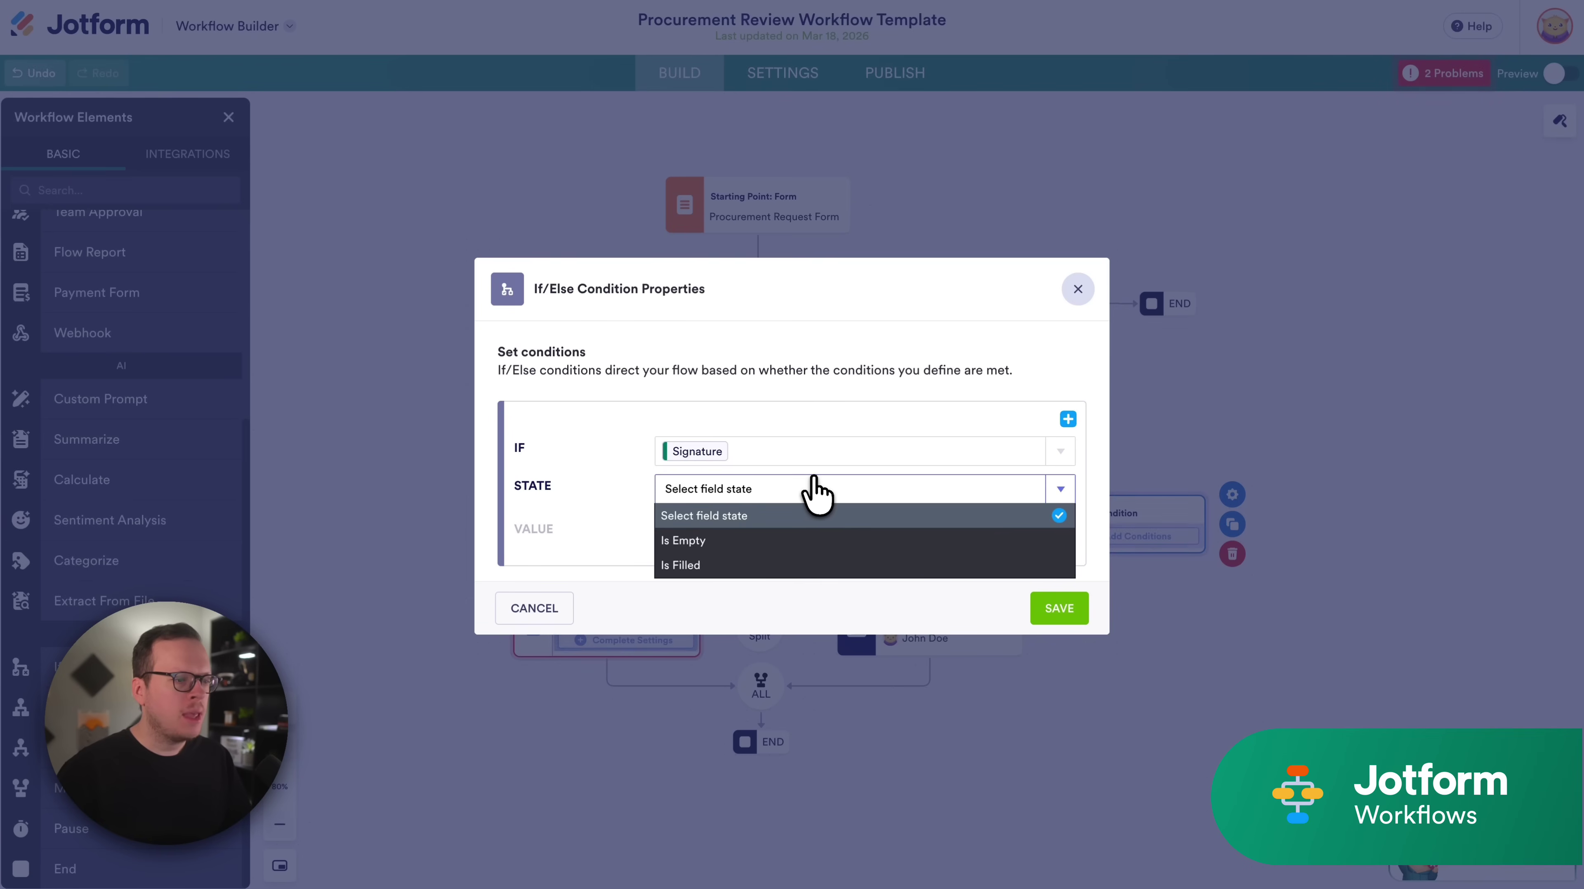
{"action": "left_click", "coordinate": [702, 564]}
{"action": "left_click", "coordinate": [1057, 595]}
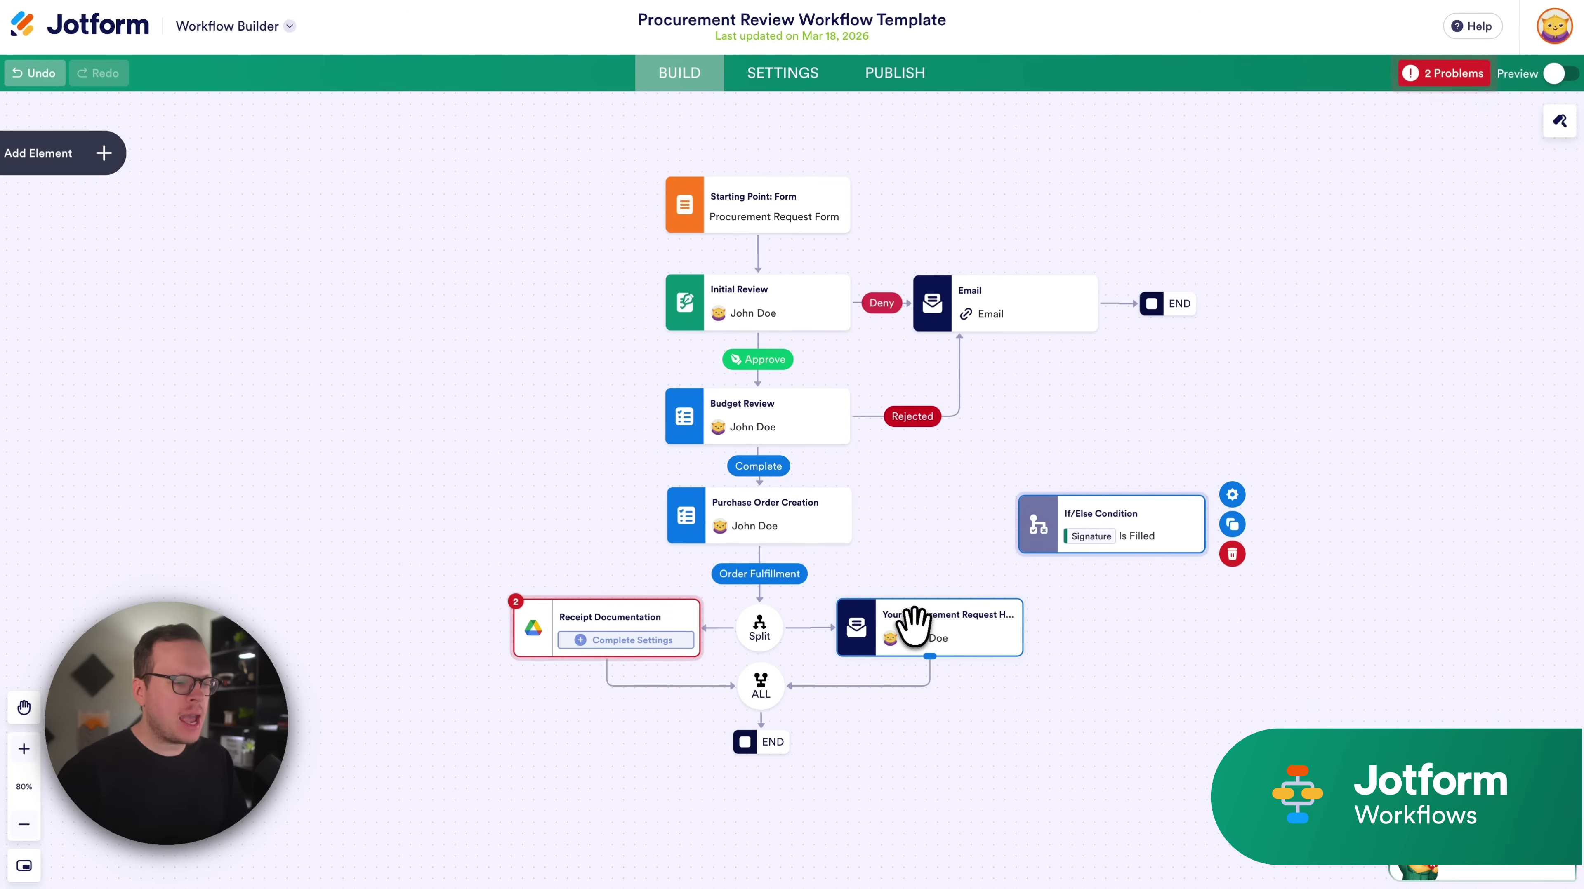
- Delete the connection from Split to the "Your Procurement Request" email and move that email lower to free up space
{"action": "left_click_drag", "start_coordinate": [914, 625], "coordinate": [989, 640]}
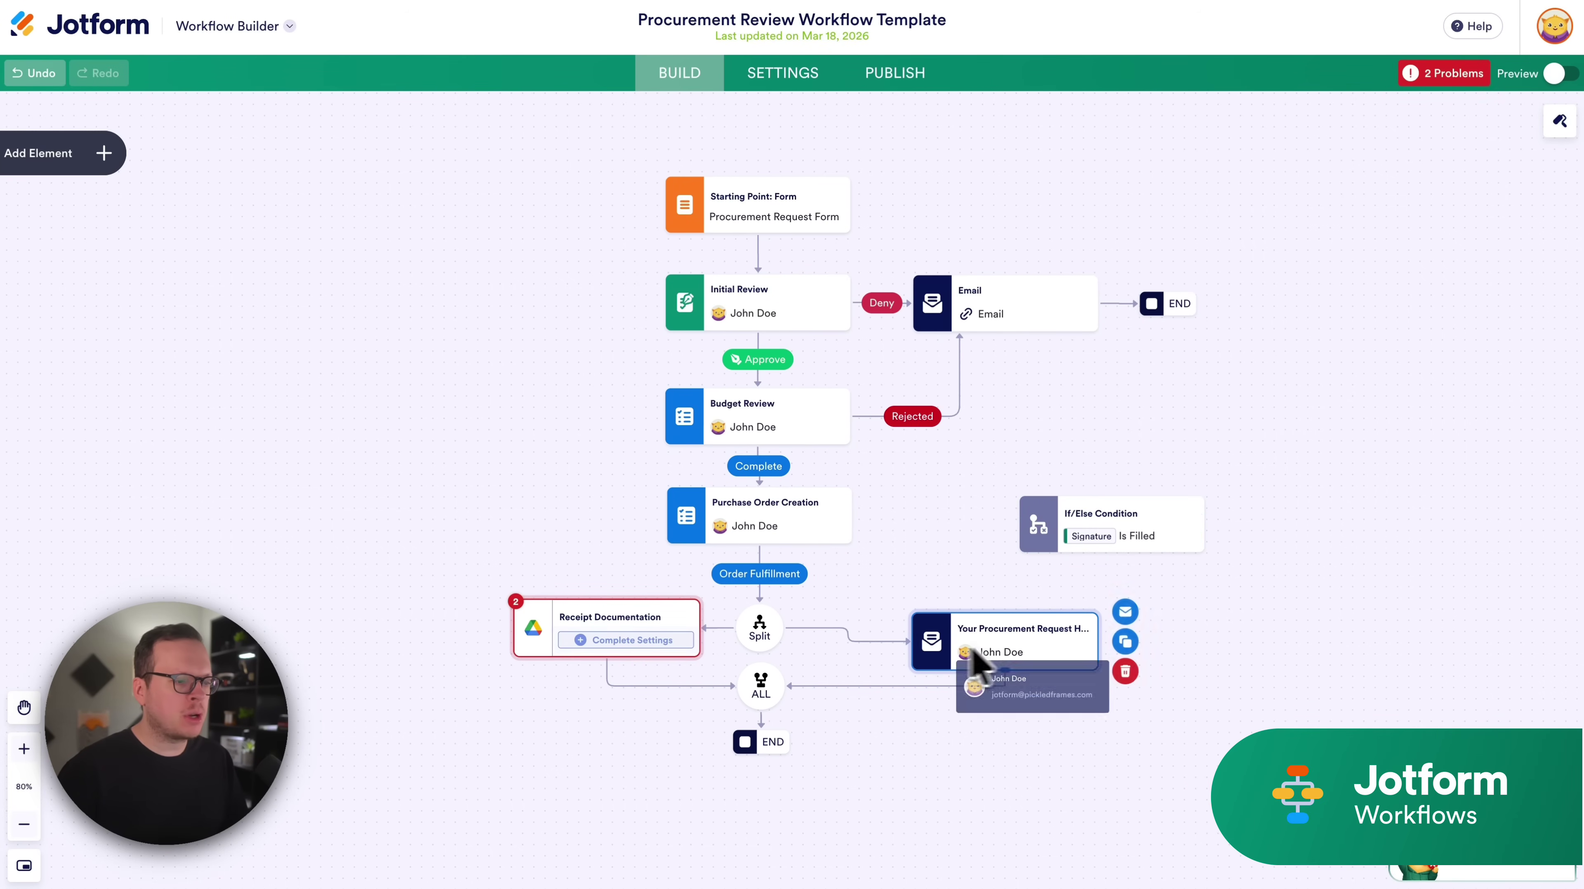
{"action": "left_click", "coordinate": [871, 642]}
{"action": "left_click", "coordinate": [886, 644]}
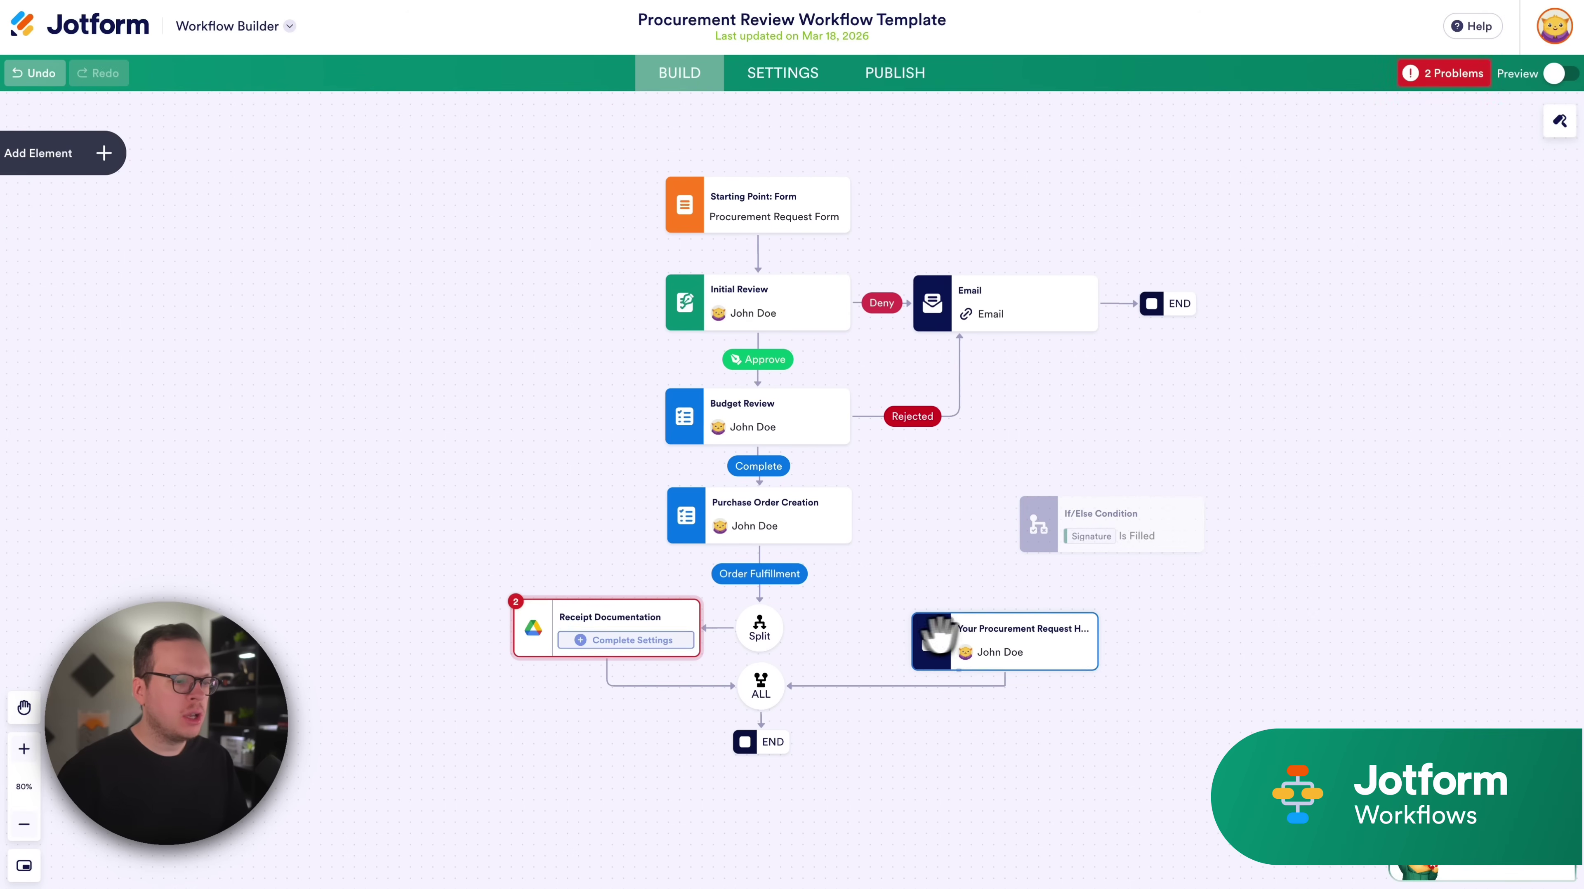
{"action": "left_click_drag", "start_coordinate": [989, 631], "coordinate": [989, 710]}
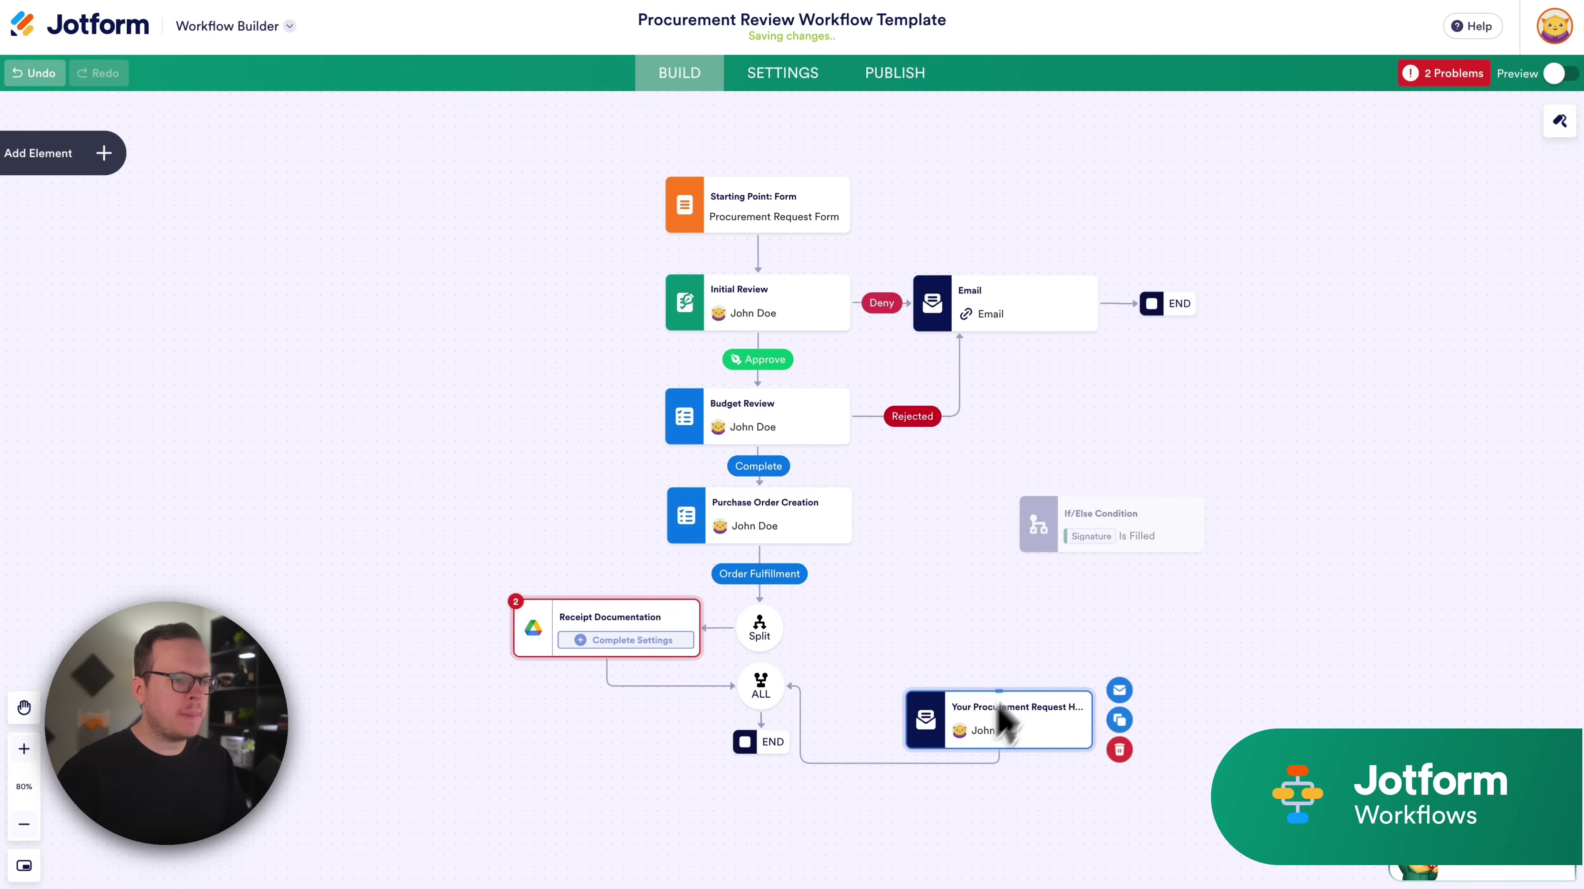
- Move the If/Else Condition between Split and the procurement request email, and connect Split to it
{"action": "left_click_drag", "start_coordinate": [1130, 523], "coordinate": [972, 619]}
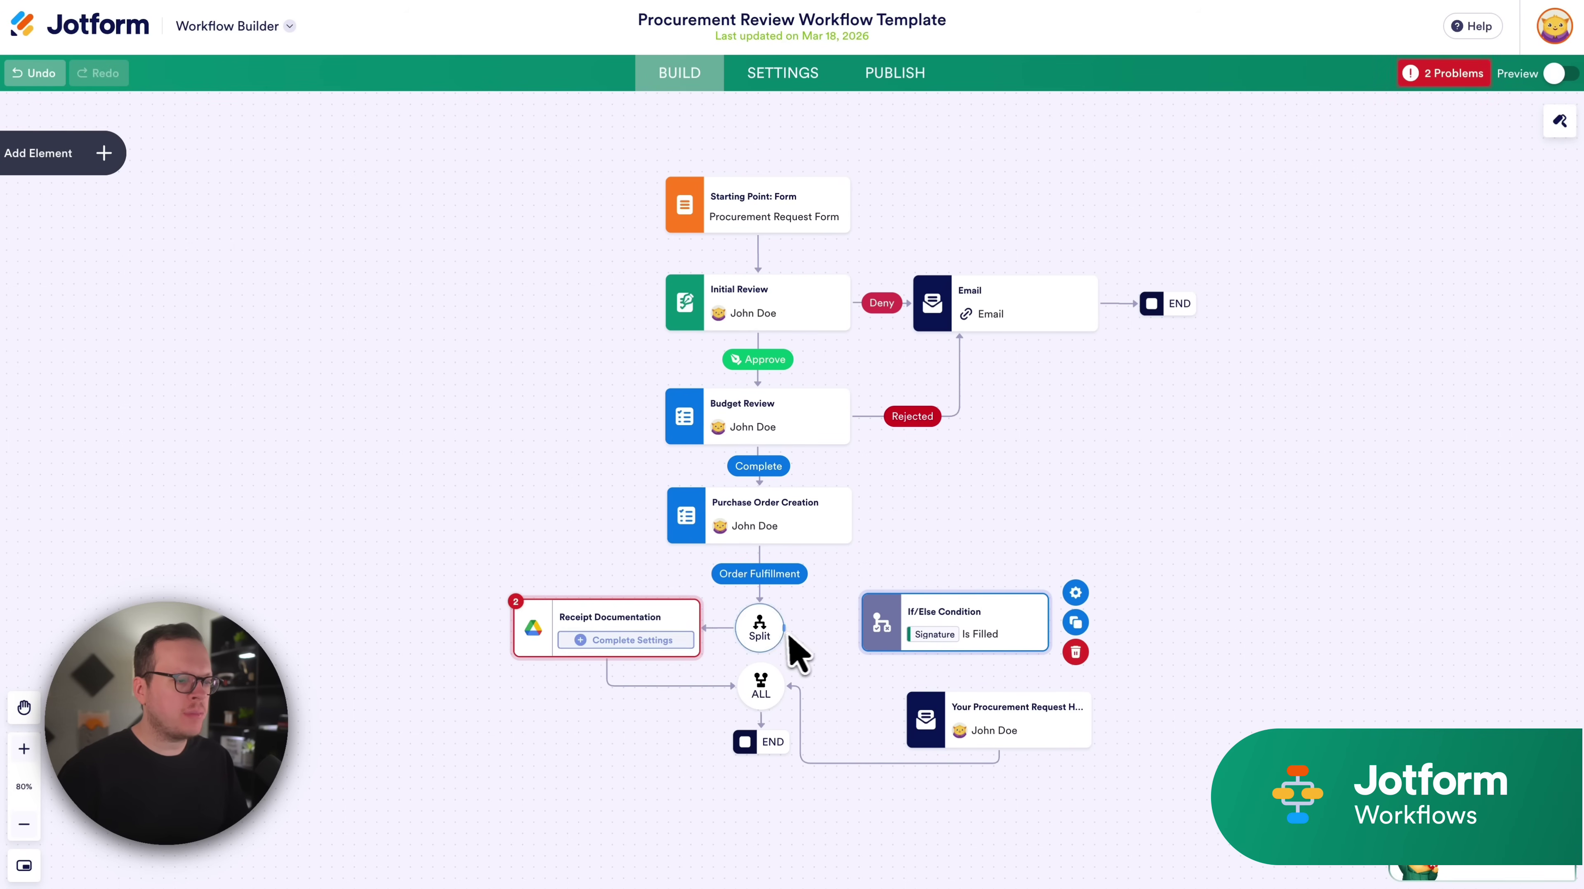
{"action": "left_click_drag", "start_coordinate": [784, 627], "coordinate": [870, 623]}
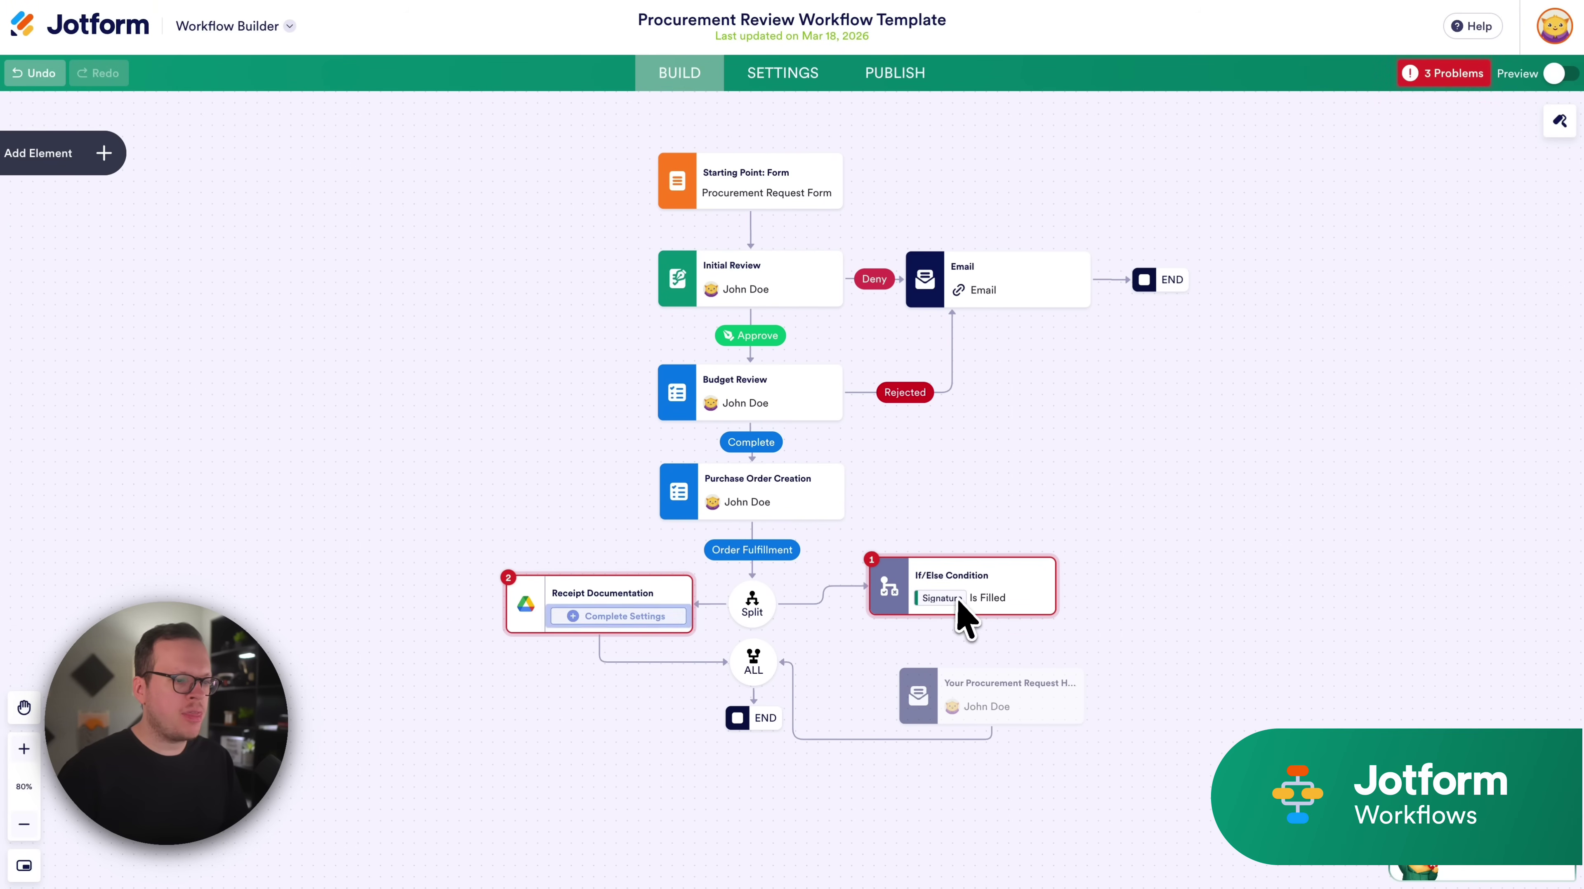
- Connect the If/Else Condition to the "Your Procurement Request" email as its TRUE branch
{"action": "left_click_drag", "start_coordinate": [1009, 615], "coordinate": [976, 671]}
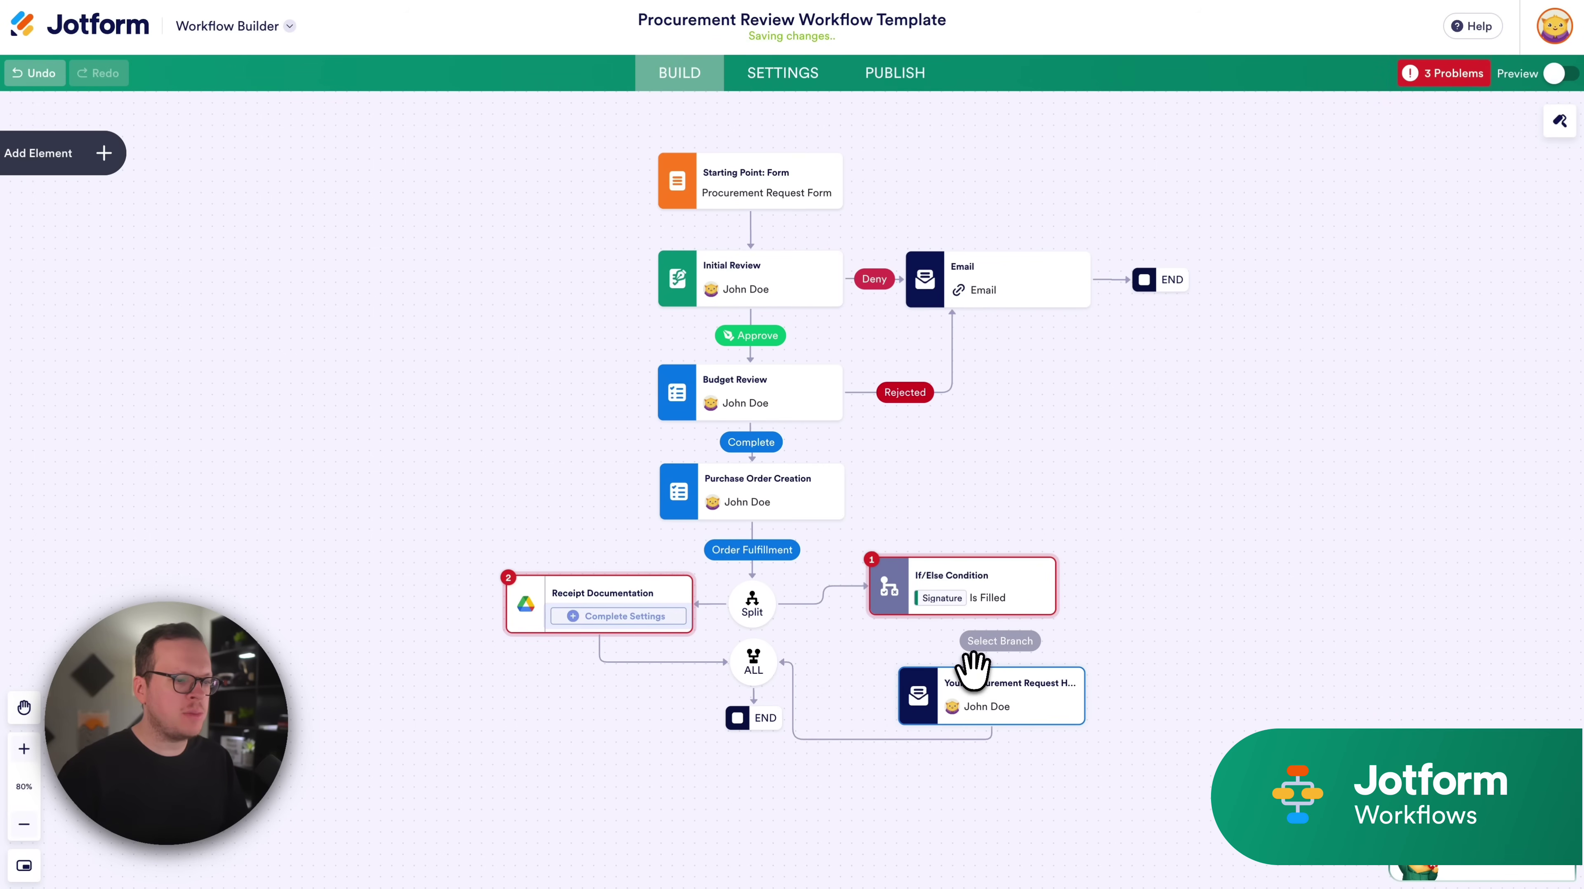
{"action": "left_click", "coordinate": [1007, 645]}
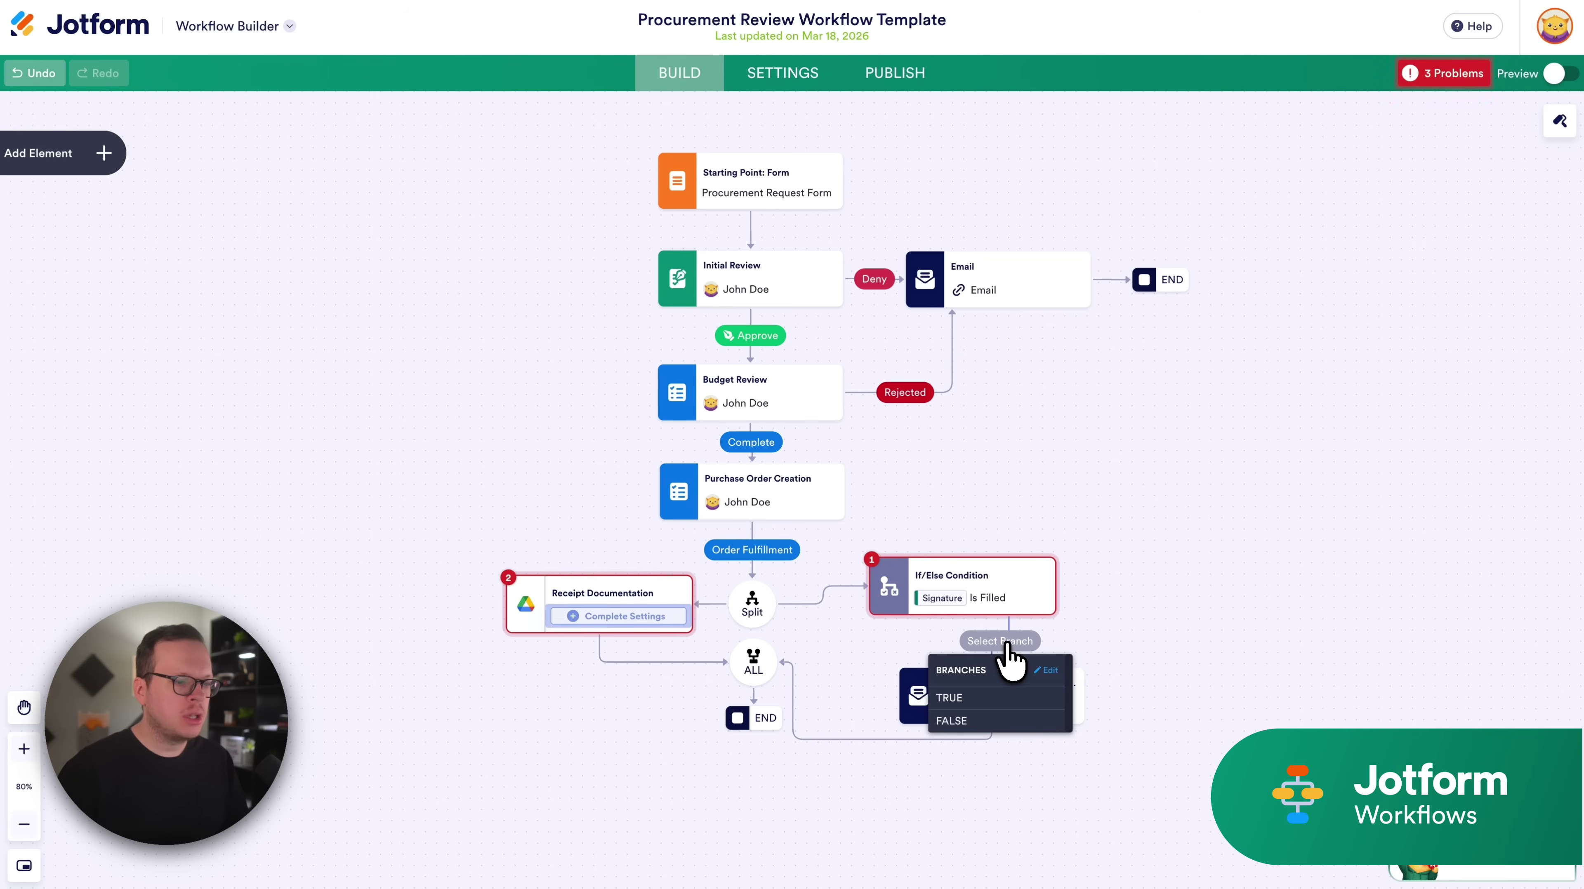
{"action": "left_click", "coordinate": [977, 695]}
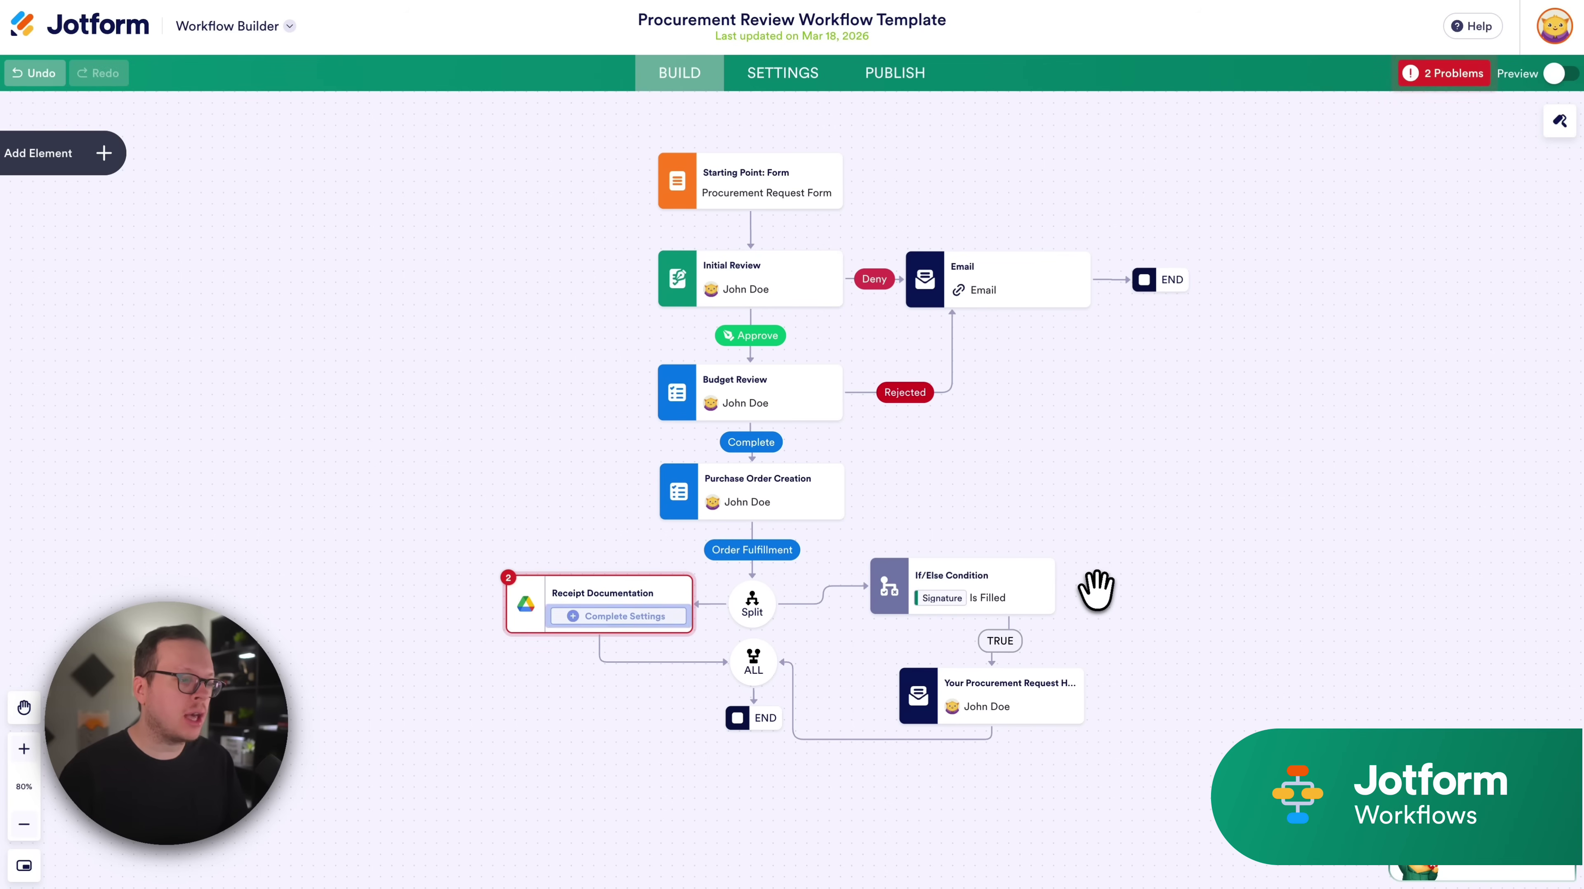
- Add an Email element beside the If/Else Condition and connect the condition to it as the FALSE branch
{"action": "left_click", "coordinate": [103, 156]}
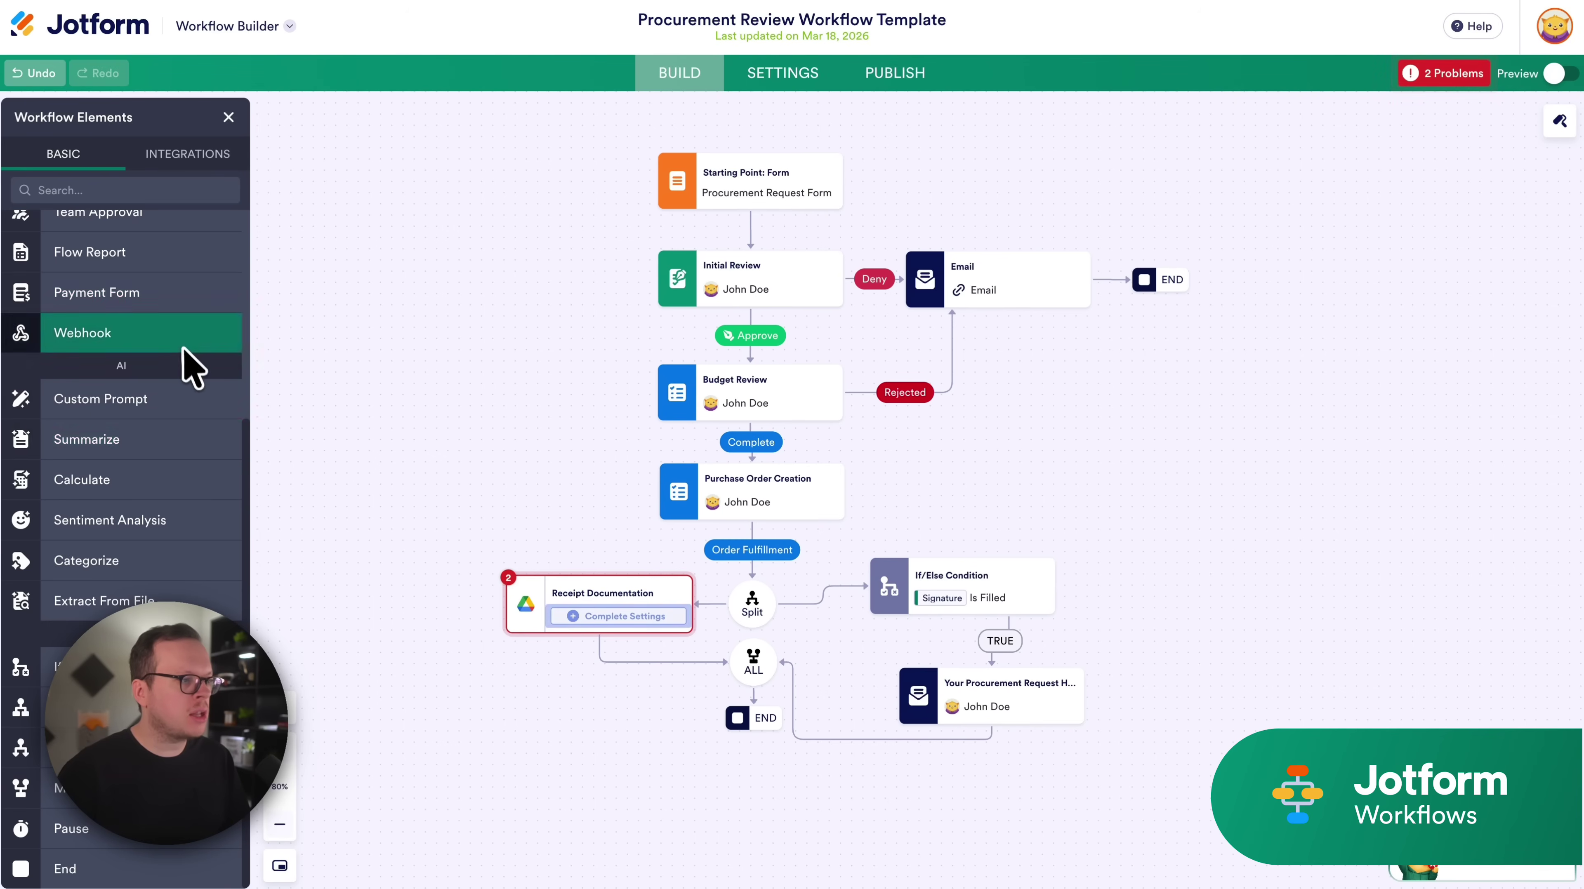
{"action": "scroll", "coordinate": [187, 356], "scroll_direction": "up", "scroll_amount": 5}
{"action": "left_click_drag", "start_coordinate": [142, 283], "coordinate": [1220, 566]}
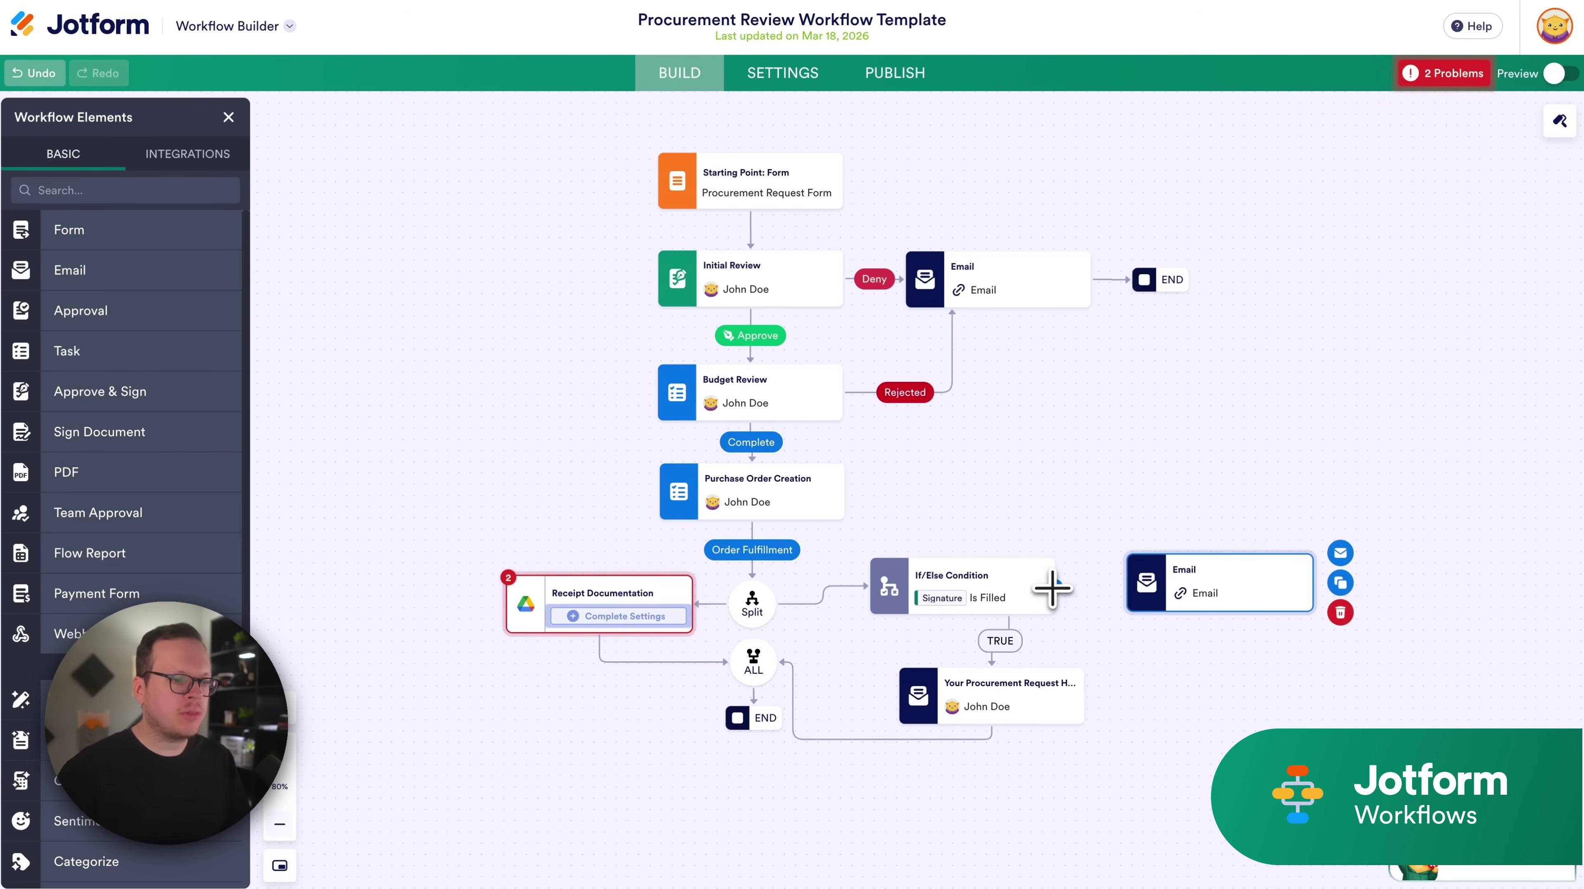
{"action": "left_click_drag", "start_coordinate": [1052, 587], "coordinate": [1100, 591]}
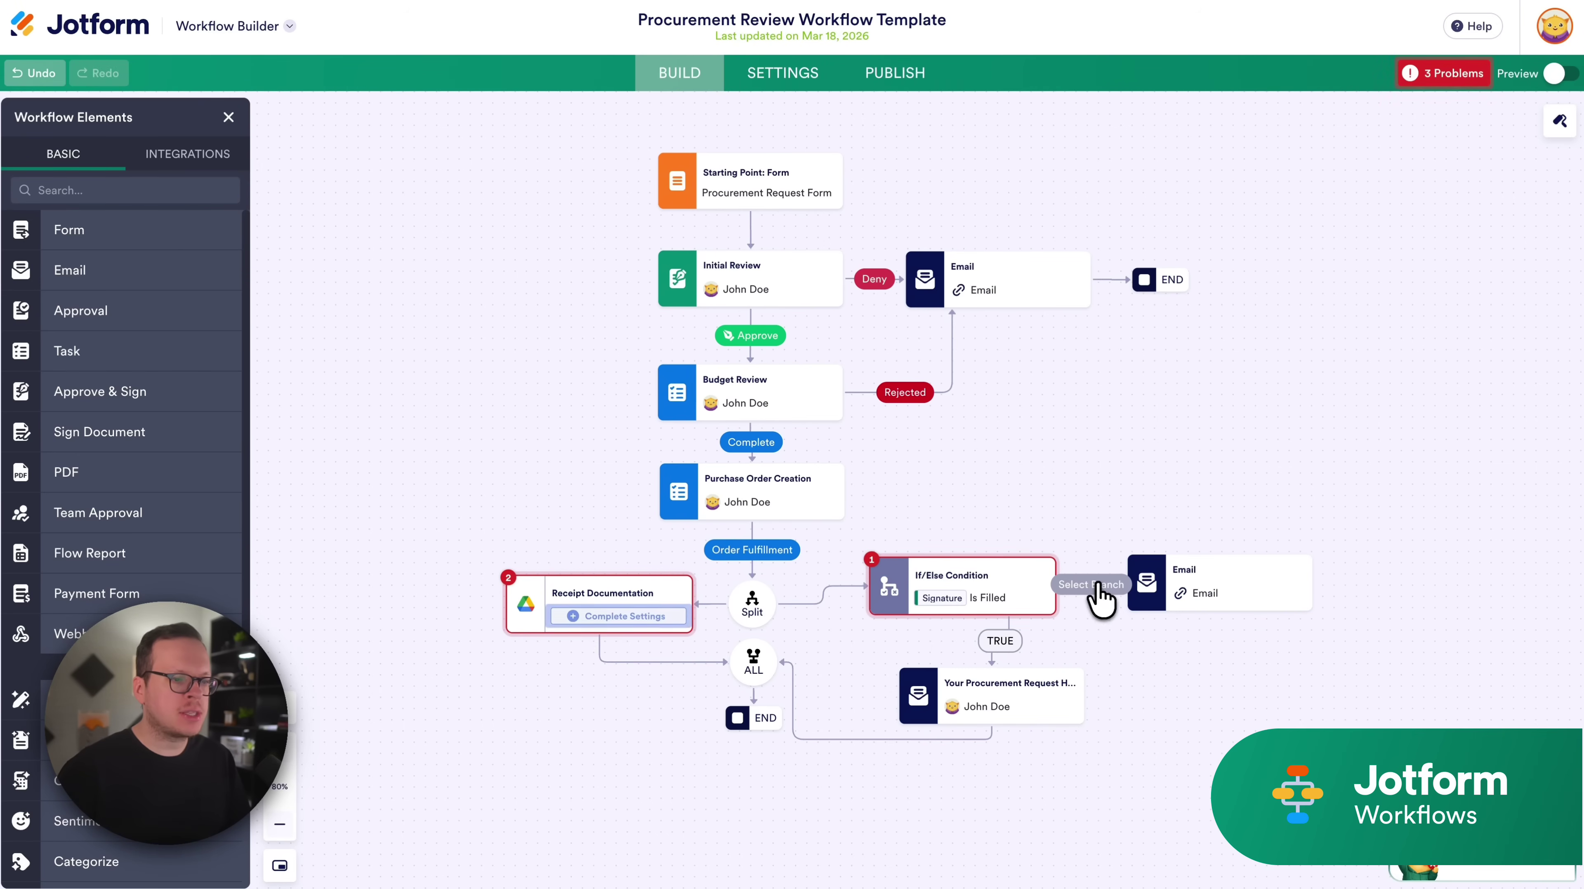
{"action": "left_click", "coordinate": [1097, 588]}
{"action": "left_click", "coordinate": [1063, 664]}
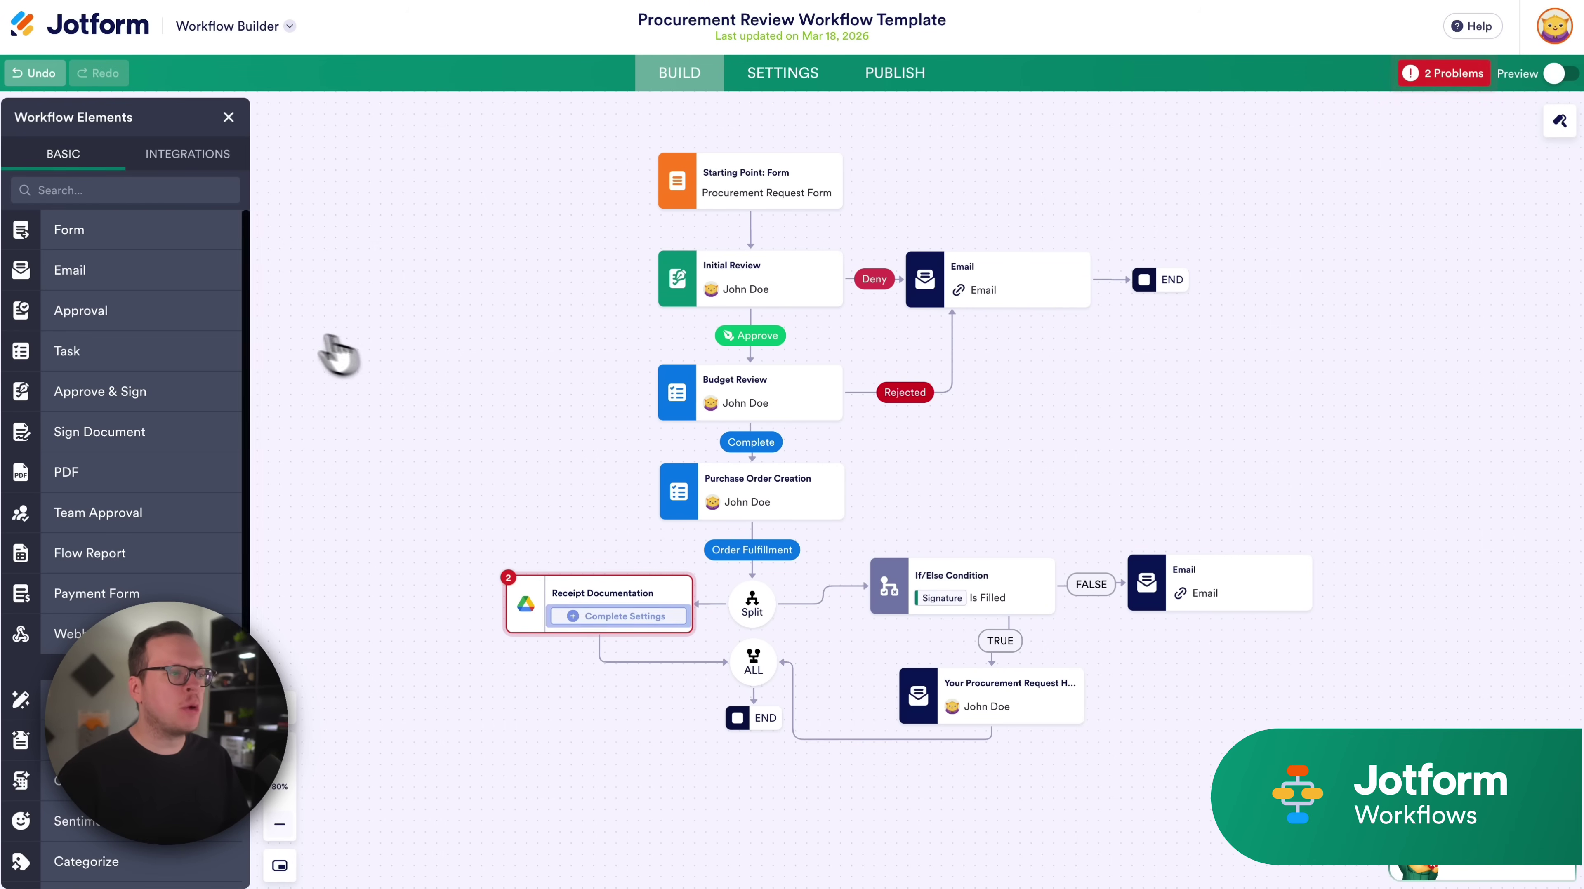
- Try adding a new outcome in the Initial Review properties, then remove it and close the properties
{"action": "left_click", "coordinate": [800, 268]}
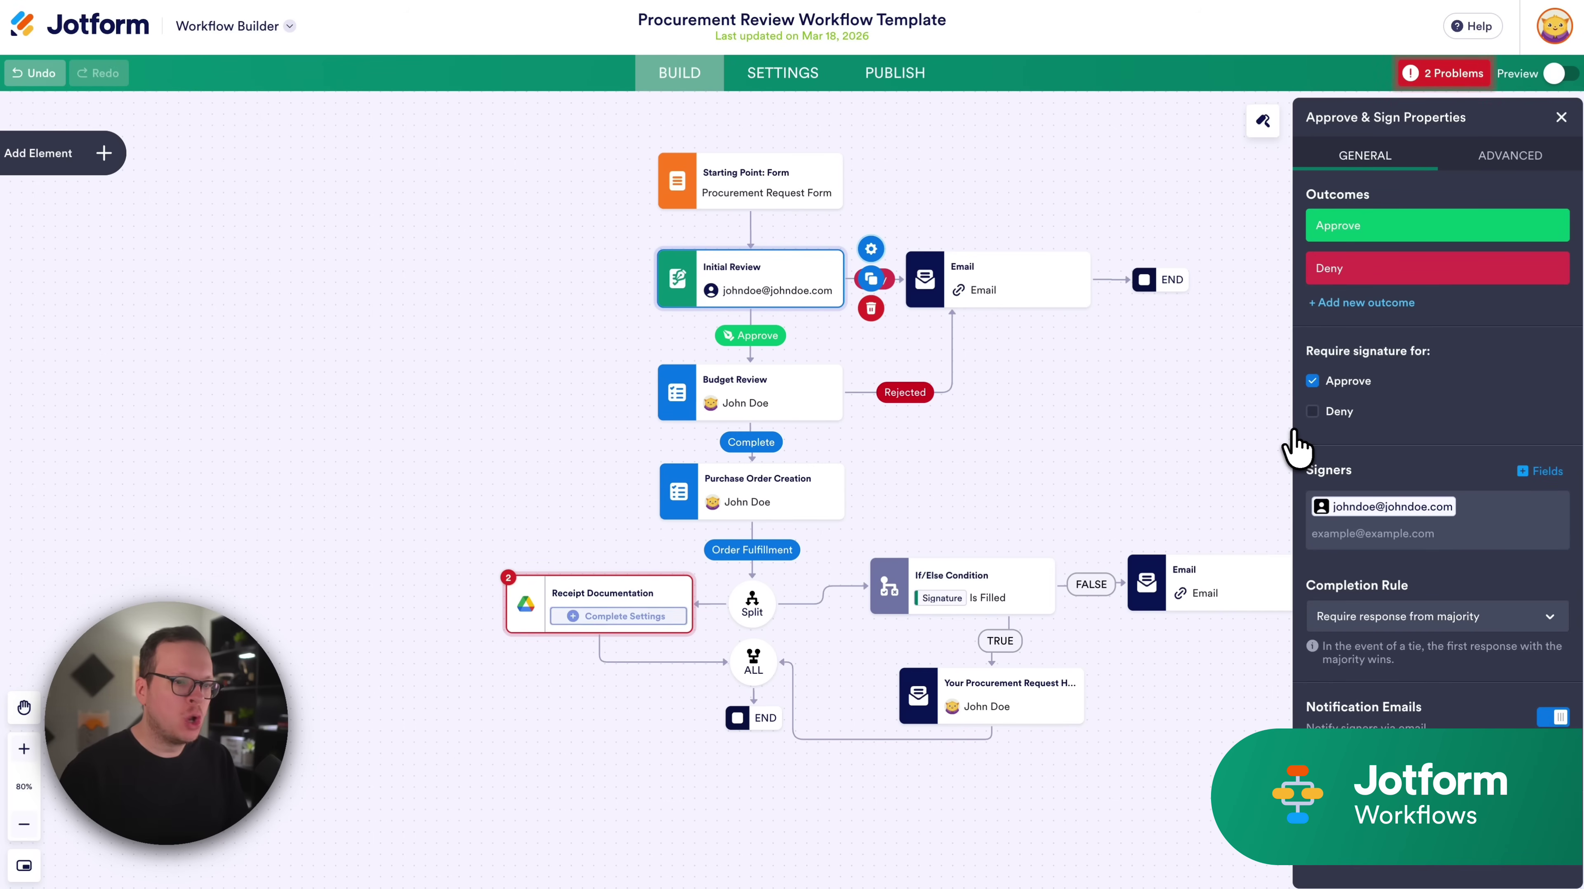
{"action": "left_click", "coordinate": [1363, 303]}
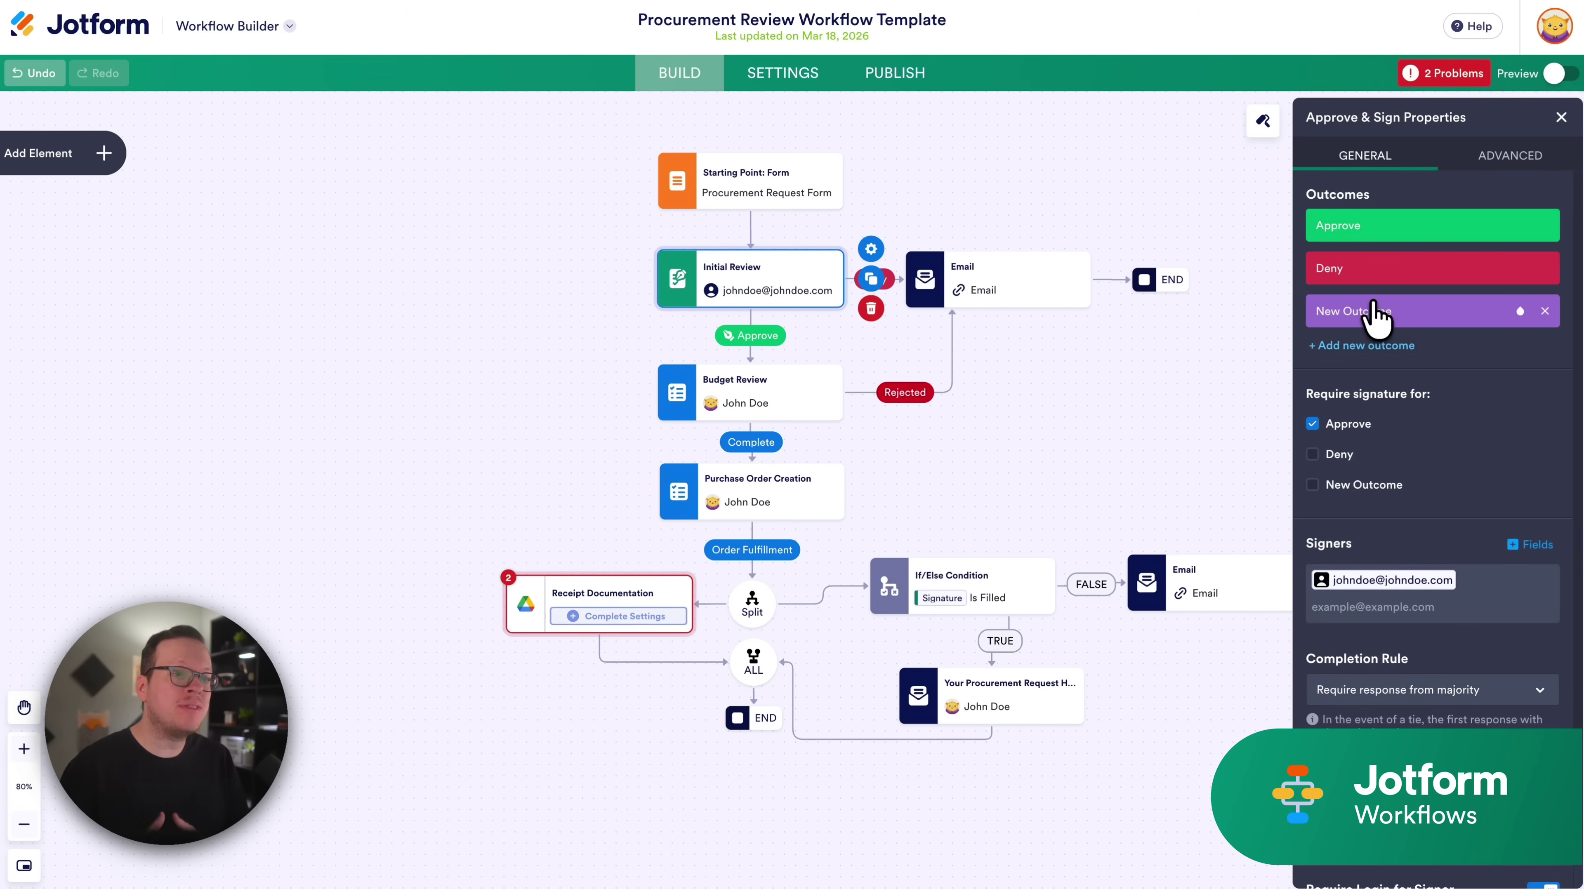
{"action": "left_click", "coordinate": [1545, 310]}
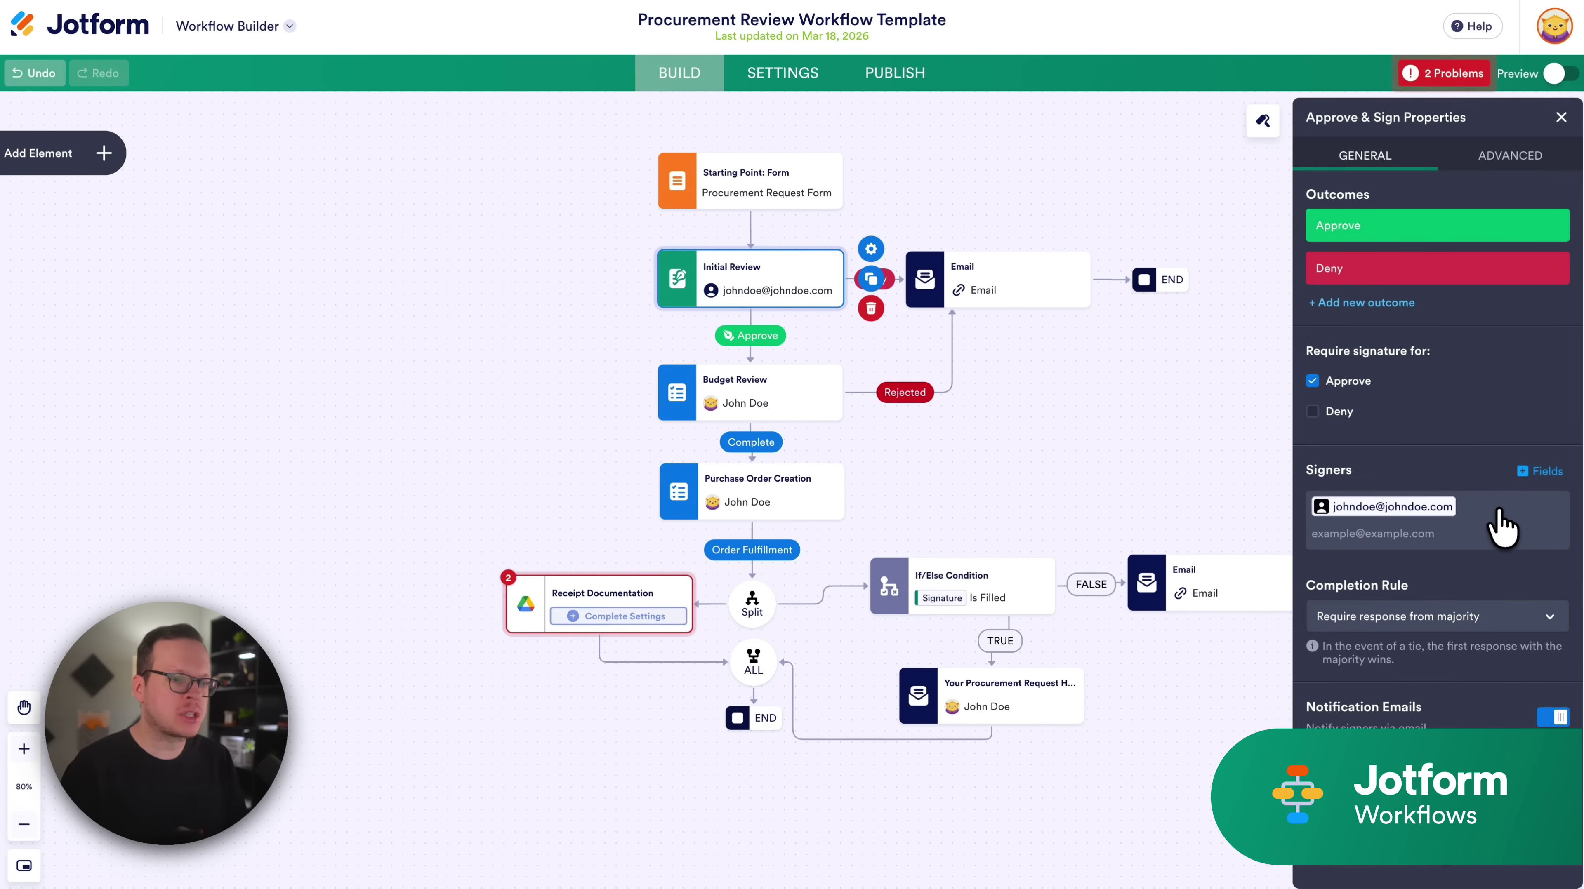
{"action": "left_click", "coordinate": [1181, 461]}
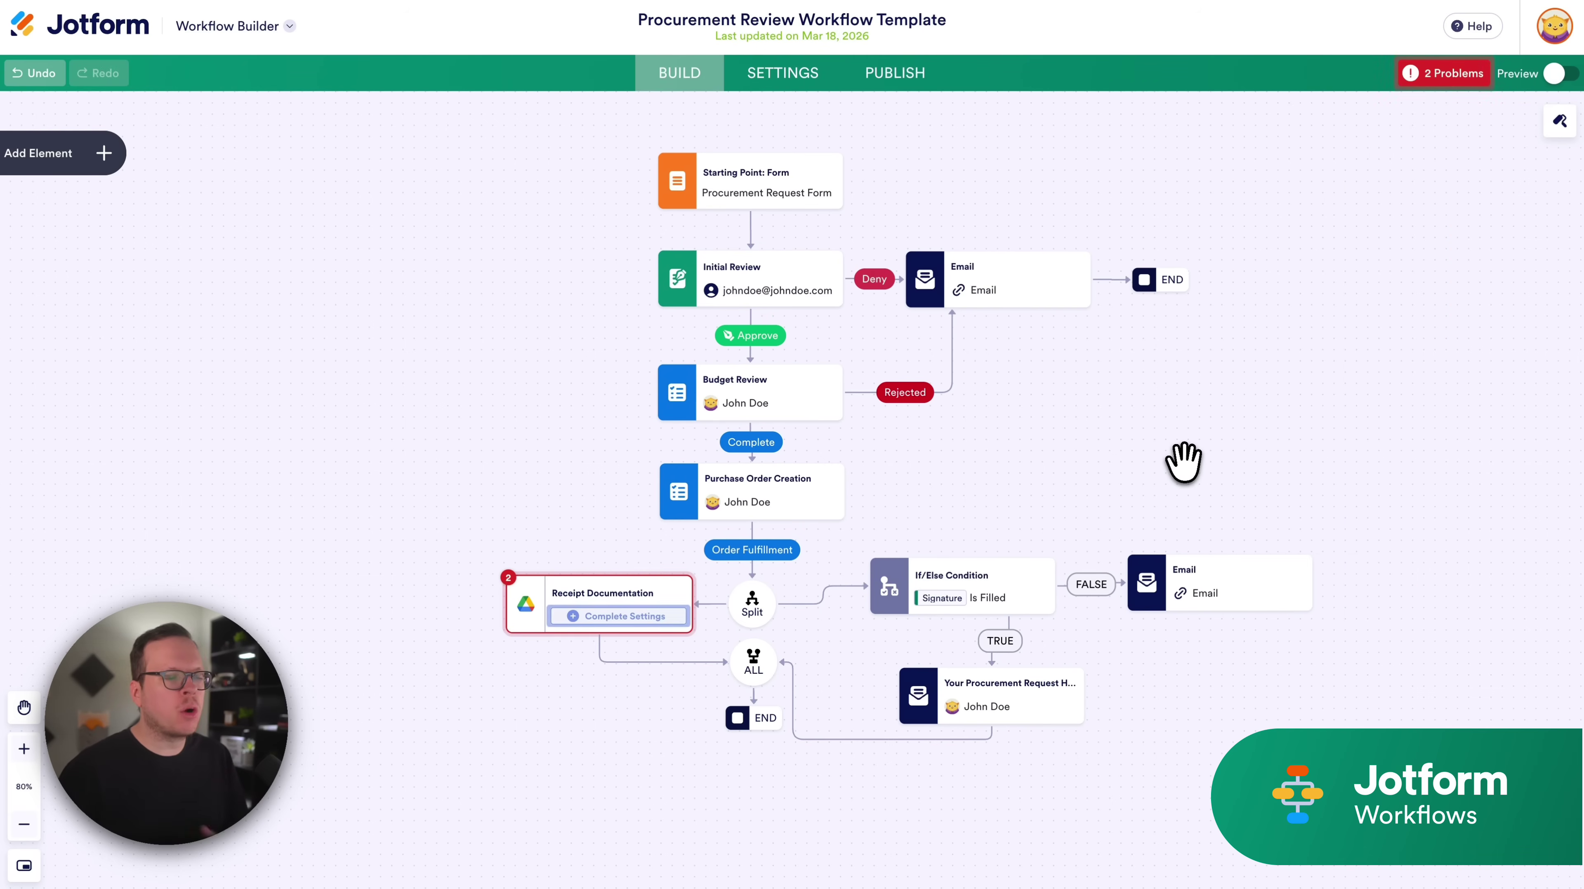
{"action": "left_click", "coordinate": [93, 153]}
{"action": "scroll", "coordinate": [125, 436], "scroll_direction": "down", "scroll_amount": 5}
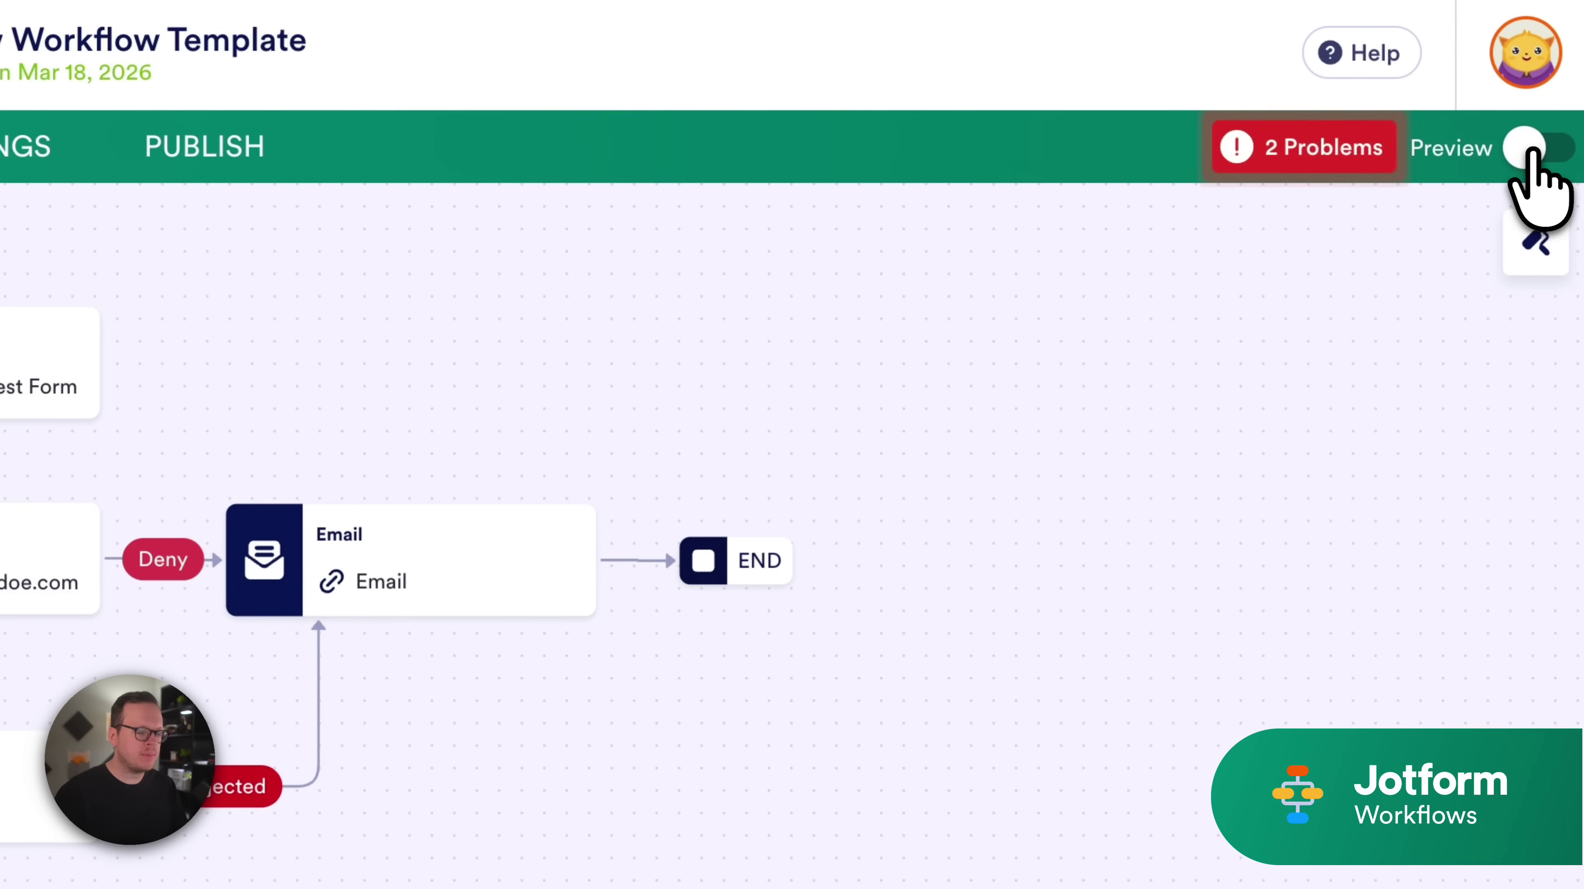
- Turn on the preview mode for the workflow
{"action": "left_click", "coordinate": [1532, 150]}
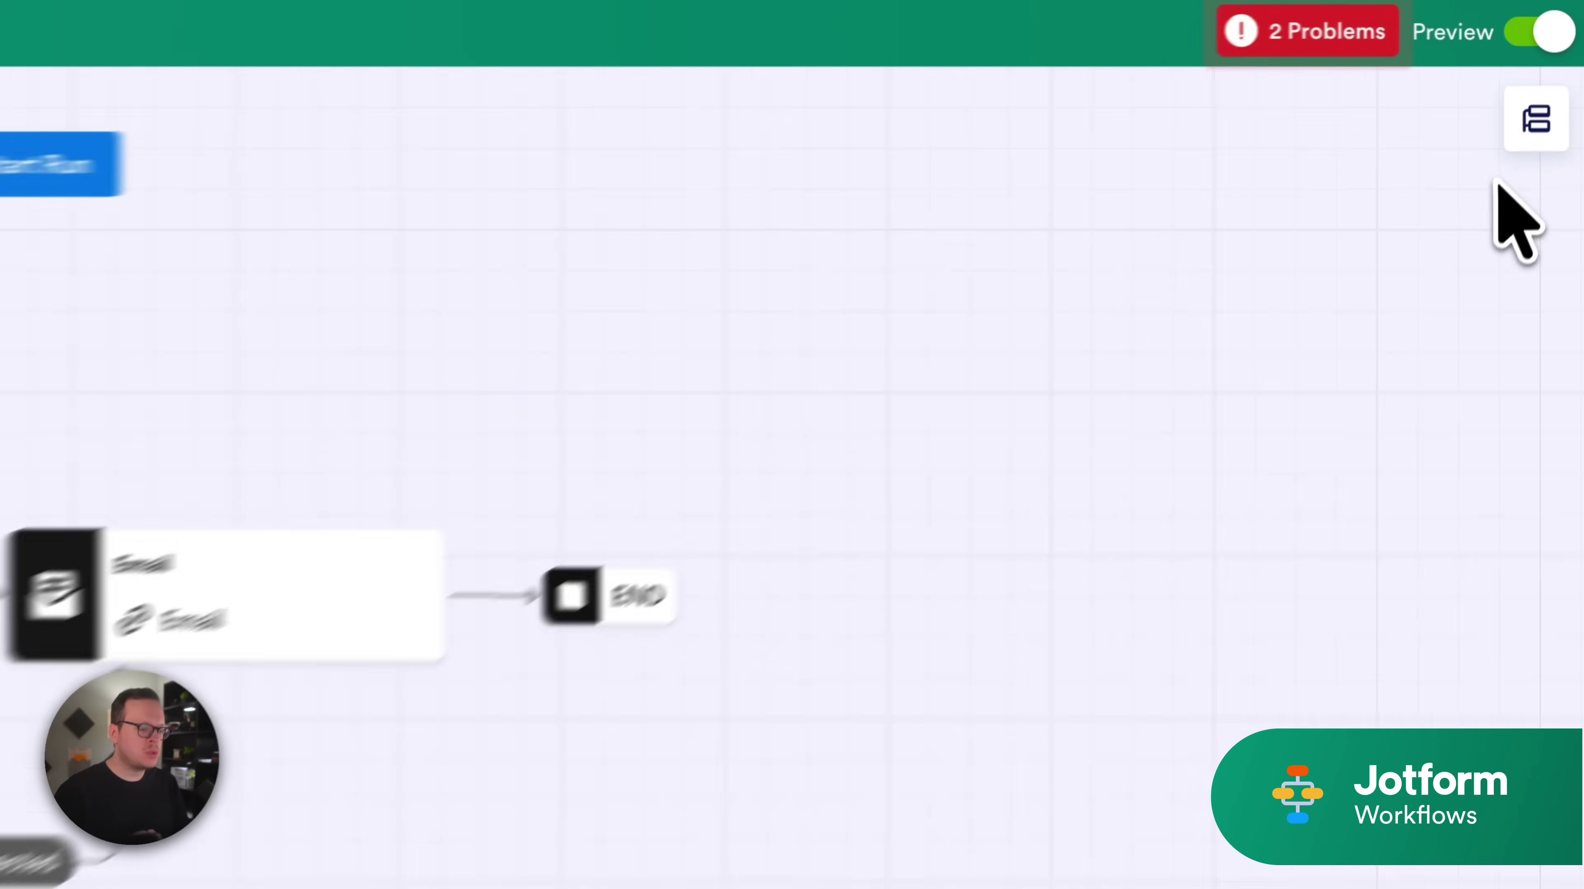